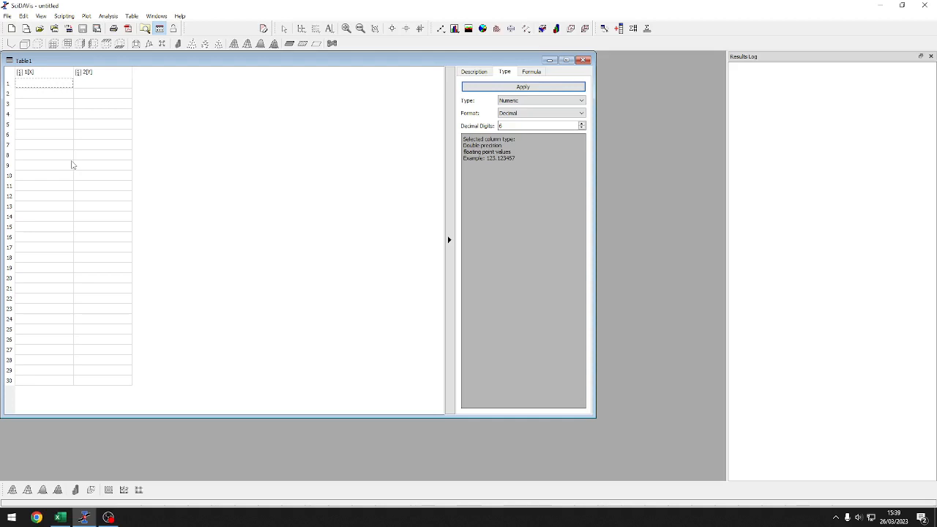
Fill the first five rows of the X column with 10, 20, 30, 40 and 50.
{"action": "key", "text": "Down"}
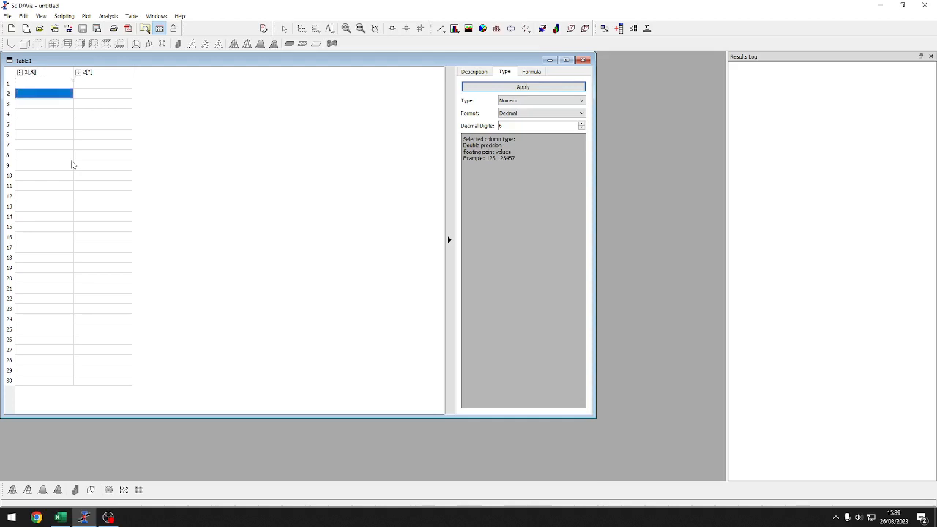
{"action": "key", "text": "Up"}
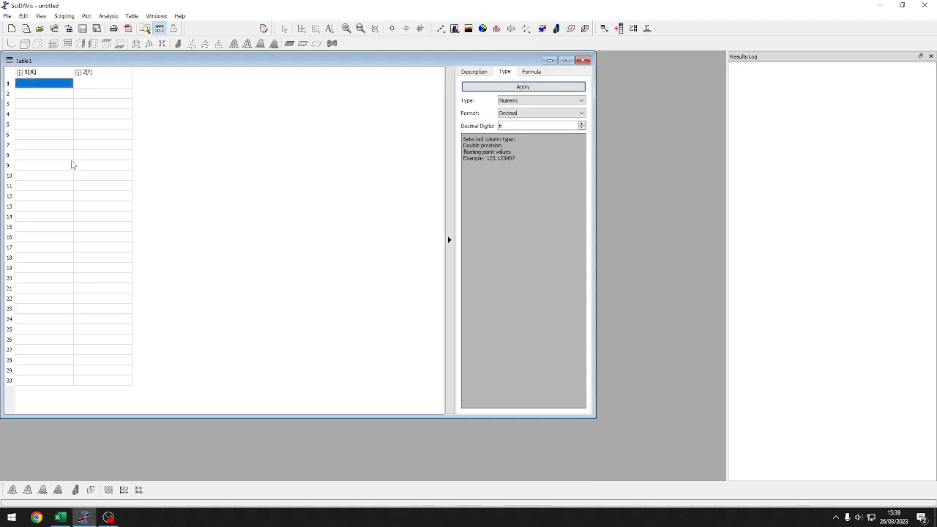
{"action": "key", "text": "Down"}
{"action": "key", "text": "Up"}
{"action": "type", "text": "1"}
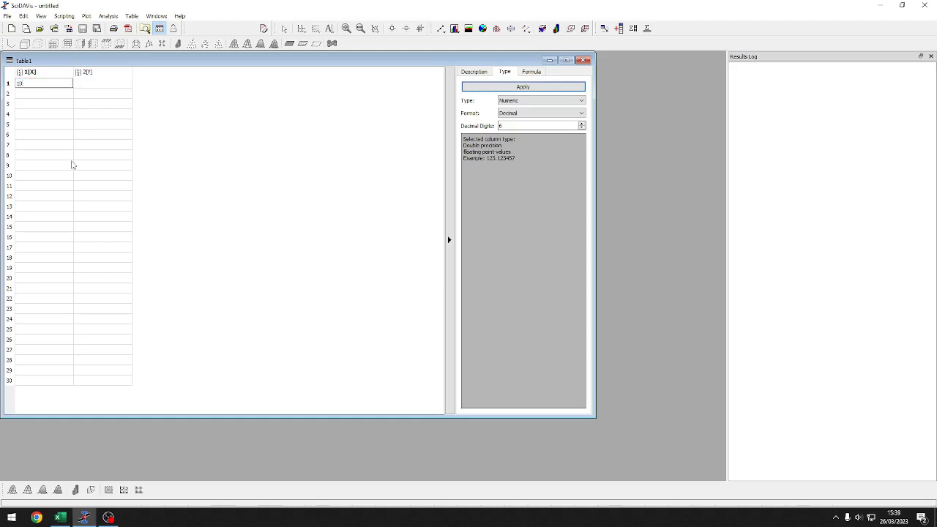
{"action": "type", "text": "0"}
{"action": "key", "text": "Return"}
{"action": "type", "text": "20"}
{"action": "key", "text": "Return"}
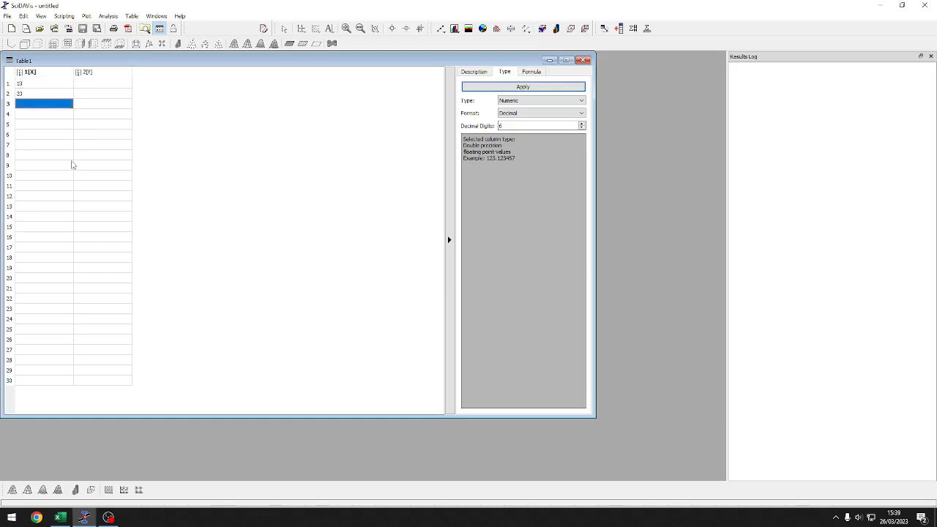
{"action": "type", "text": "30"}
{"action": "key", "text": "Return"}
{"action": "type", "text": "40"}
{"action": "key", "text": "Return"}
{"action": "type", "text": "50"}
{"action": "key", "text": "Return"}
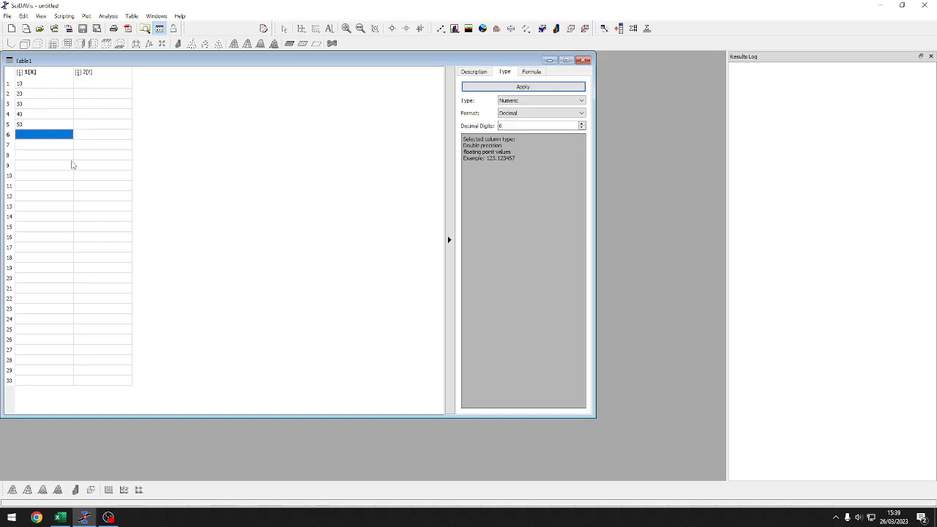
Fill the first five rows of the Y column with 105, 210, 290, 402 and 525.
{"action": "key", "text": "Right"}
{"action": "key", "text": "Up"}
{"action": "key", "text": "Up"}
{"action": "key", "text": "Up"}
{"action": "key", "text": "Up"}
{"action": "key", "text": "Up"}
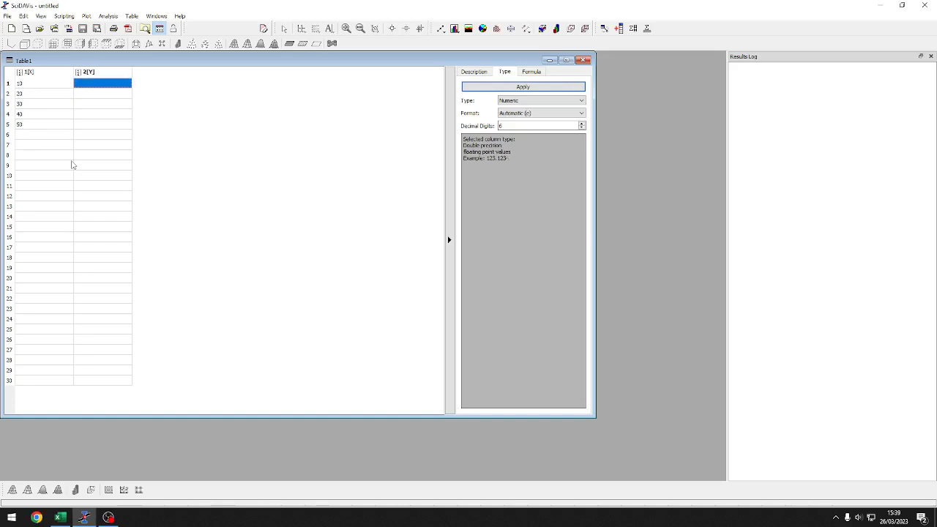
{"action": "type", "text": "105"}
{"action": "key", "text": "Return"}
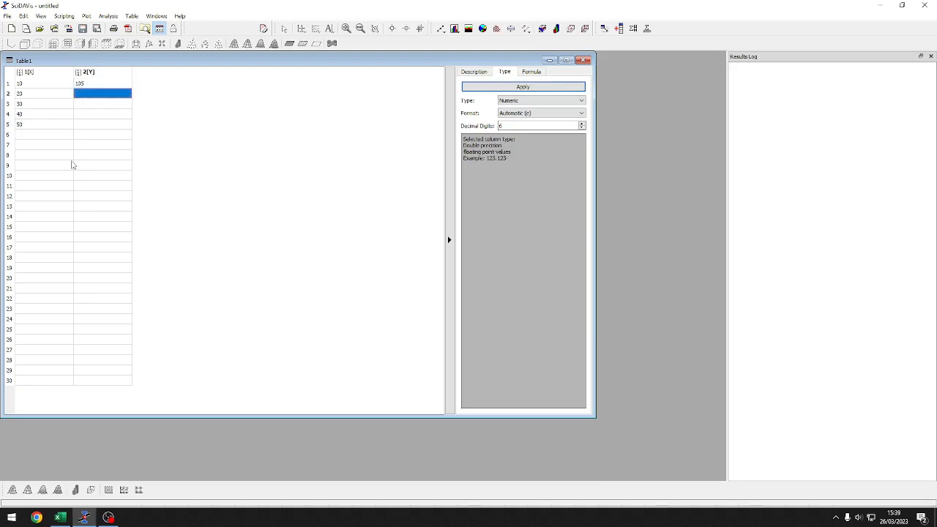
{"action": "type", "text": "210"}
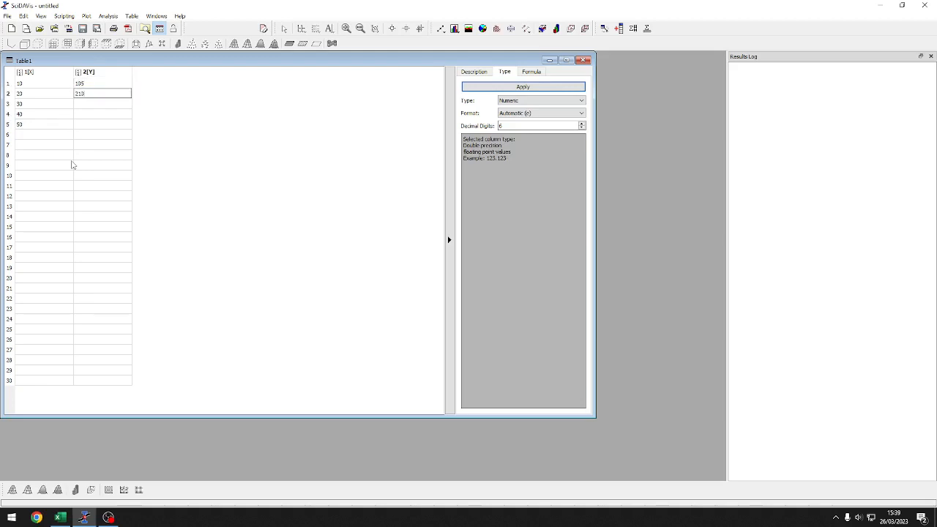
{"action": "key", "text": "Return"}
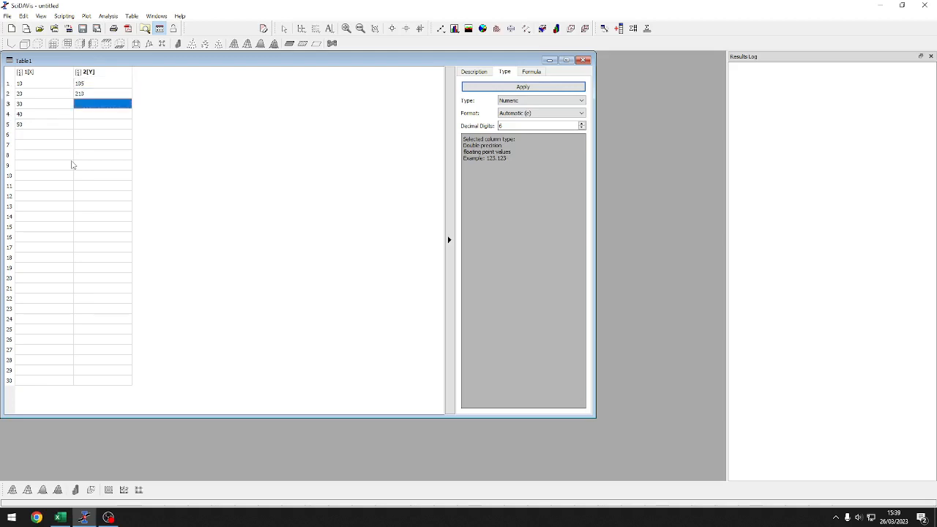
{"action": "type", "text": "290"}
{"action": "key", "text": "Return"}
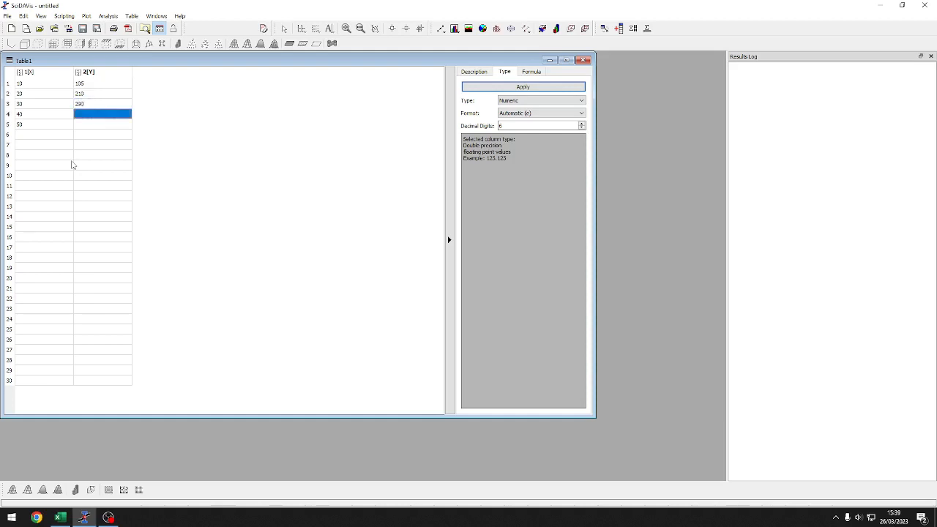
{"action": "type", "text": "4"}
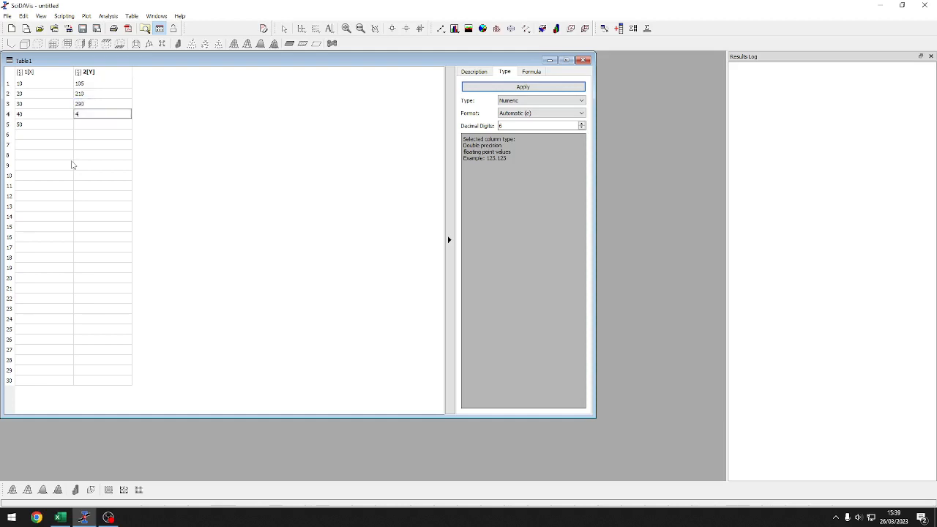
{"action": "type", "text": "02"}
{"action": "key", "text": "Return"}
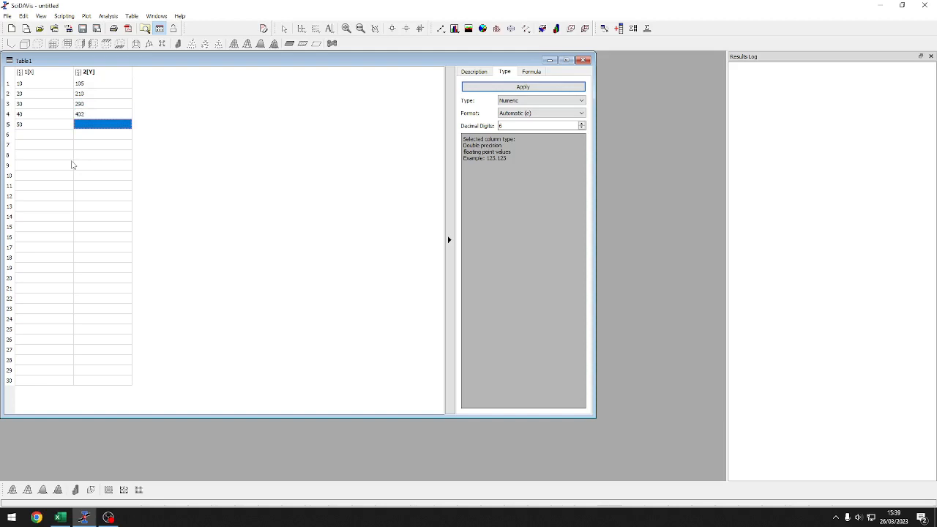
{"action": "type", "text": "525"}
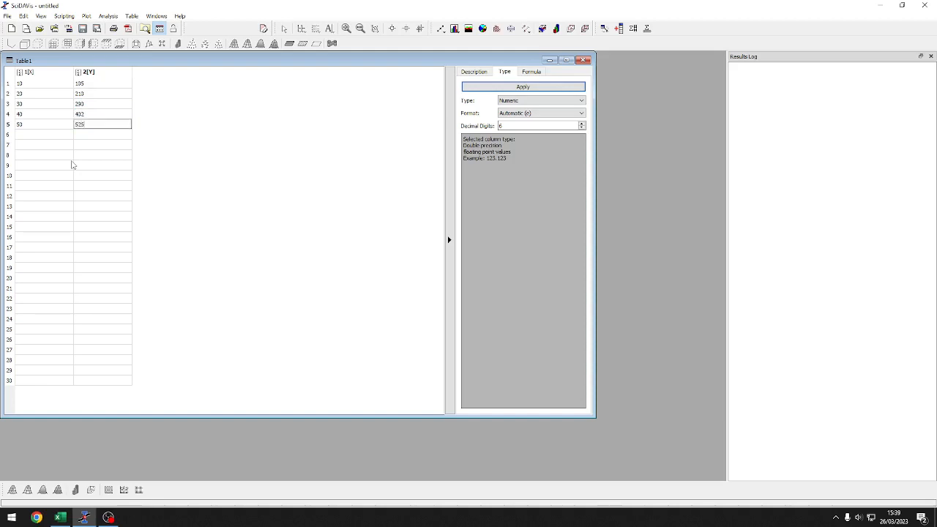
{"action": "key", "text": "Return"}
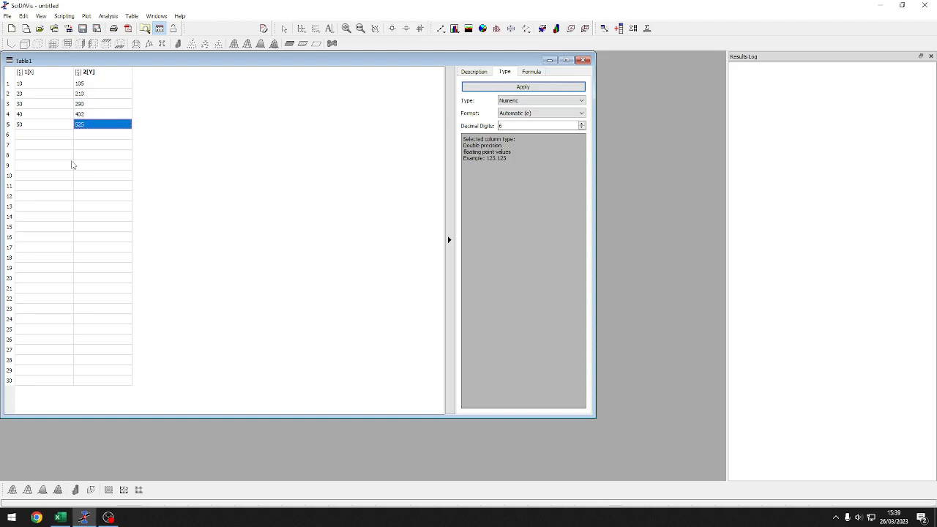
{"action": "left_click", "coordinate": [95, 176]}
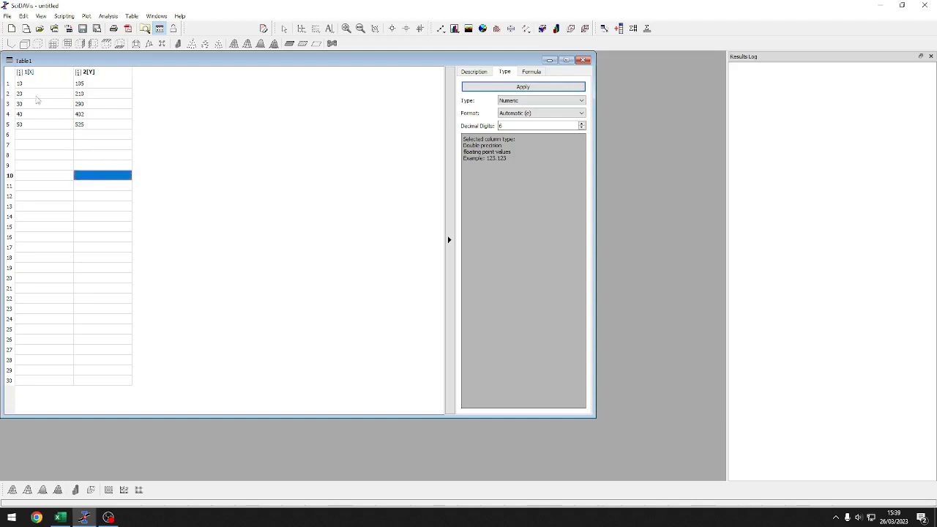
Create a scatter plot from the five rows of X and Y data, and enlarge its graph window over the table.
{"action": "left_click_drag", "start_coordinate": [34, 85], "coordinate": [84, 125]}
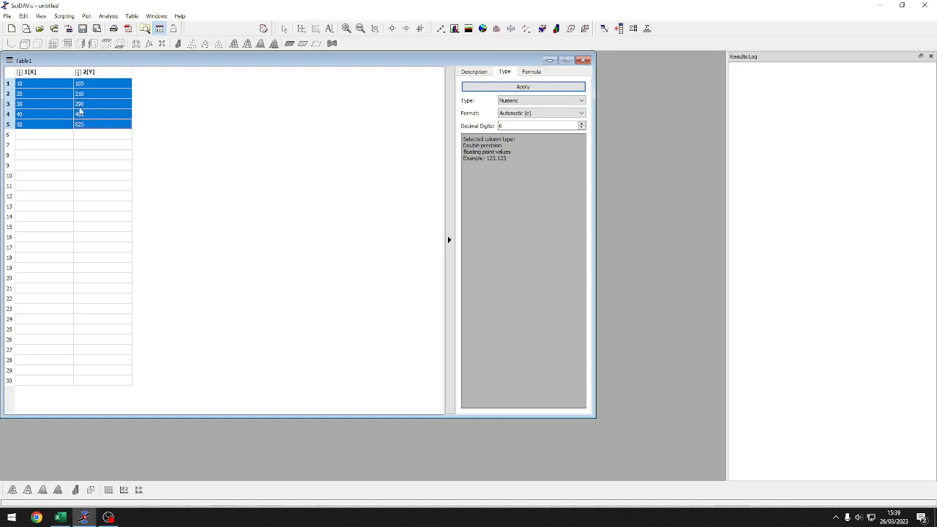
{"action": "left_click", "coordinate": [86, 17]}
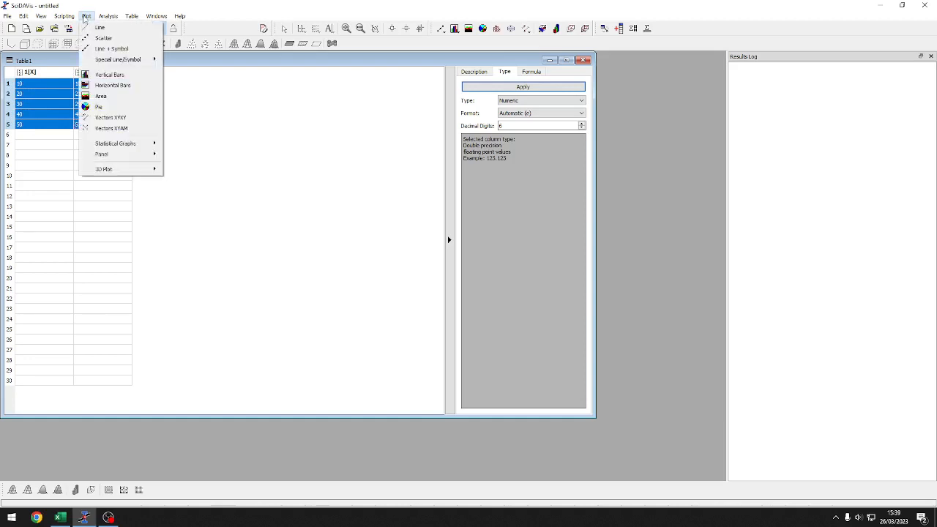
{"action": "left_click", "coordinate": [138, 40]}
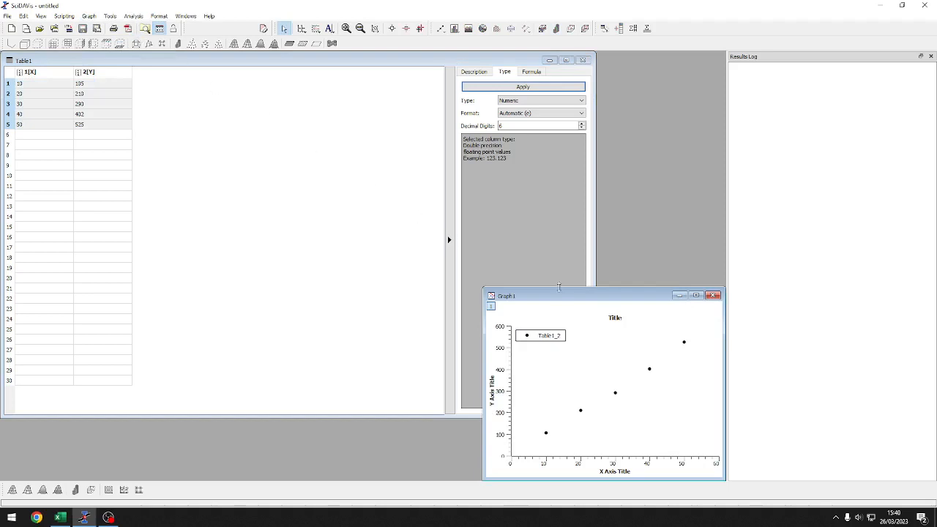
{"action": "left_click_drag", "start_coordinate": [548, 287], "coordinate": [237, 133]}
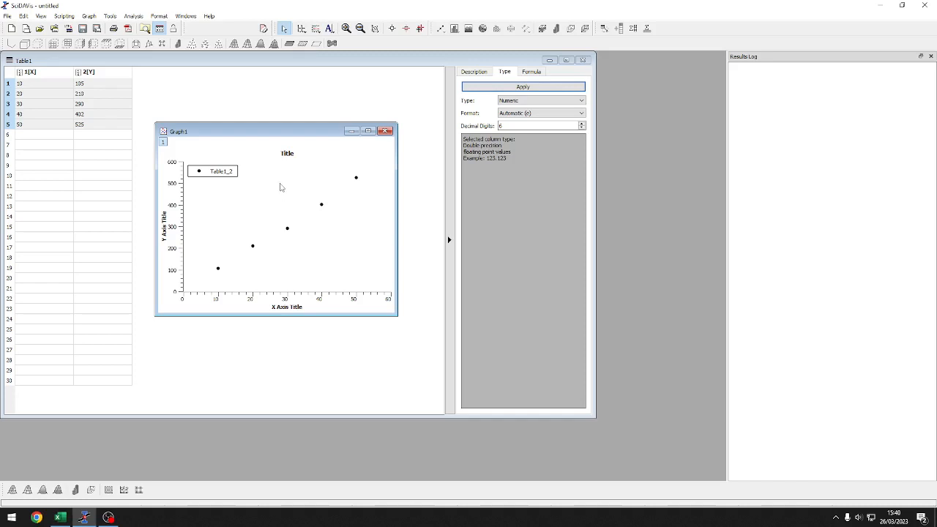
{"action": "left_click_drag", "start_coordinate": [396, 315], "coordinate": [527, 381]}
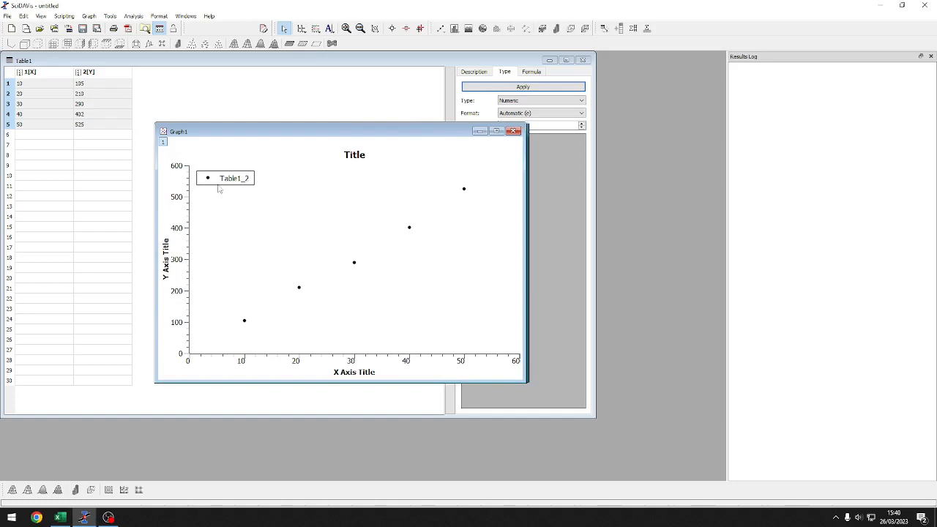
Change the graph's title to "TESTE".
{"action": "double_click", "coordinate": [352, 156]}
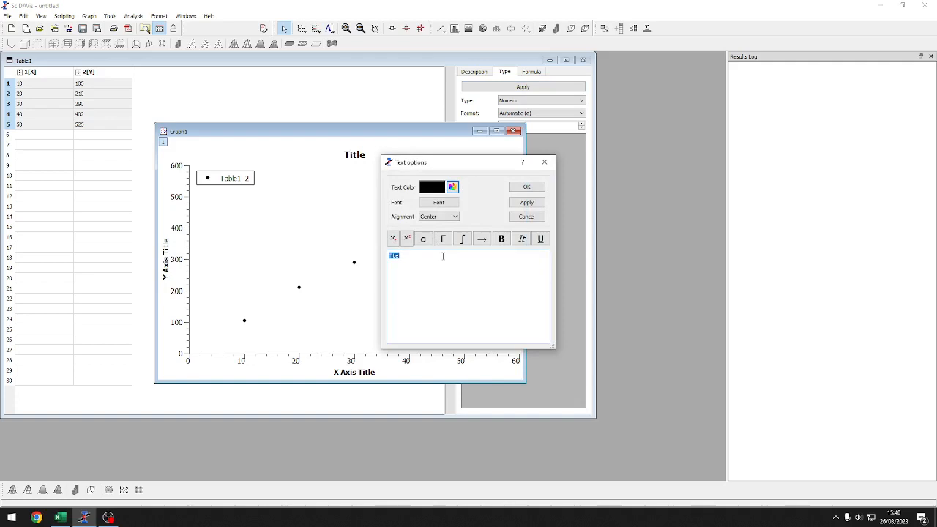
{"action": "type", "text": "Ti"}
{"action": "left_click", "coordinate": [527, 187]}
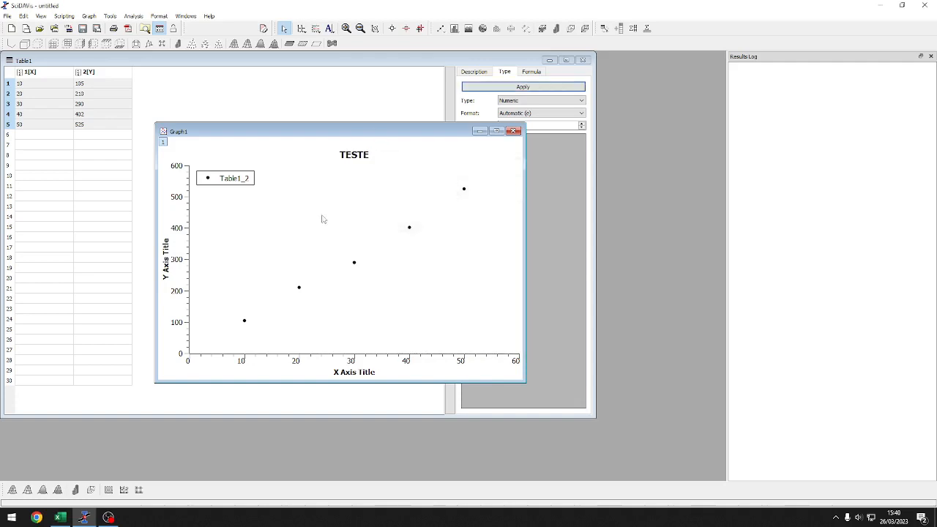
Set the Y axis title to "Posição (m)".
{"action": "double_click", "coordinate": [165, 263]}
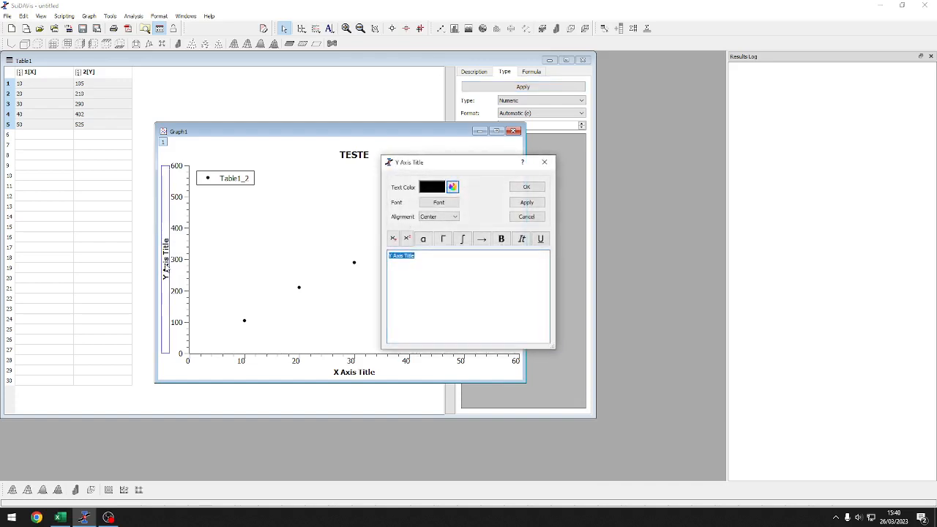
{"action": "type", "text": "po"}
{"action": "key", "text": "BackSpace"}
{"action": "key", "text": "BackSpace"}
{"action": "key", "text": "BackSpace"}
{"action": "left_click", "coordinate": [524, 188]}
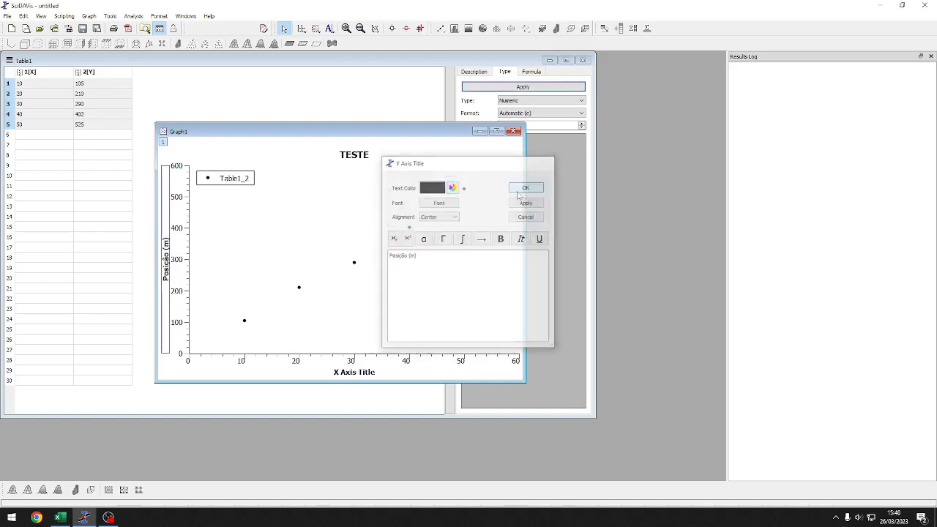
Set the X axis title to "Tempo (s)".
{"action": "double_click", "coordinate": [350, 372]}
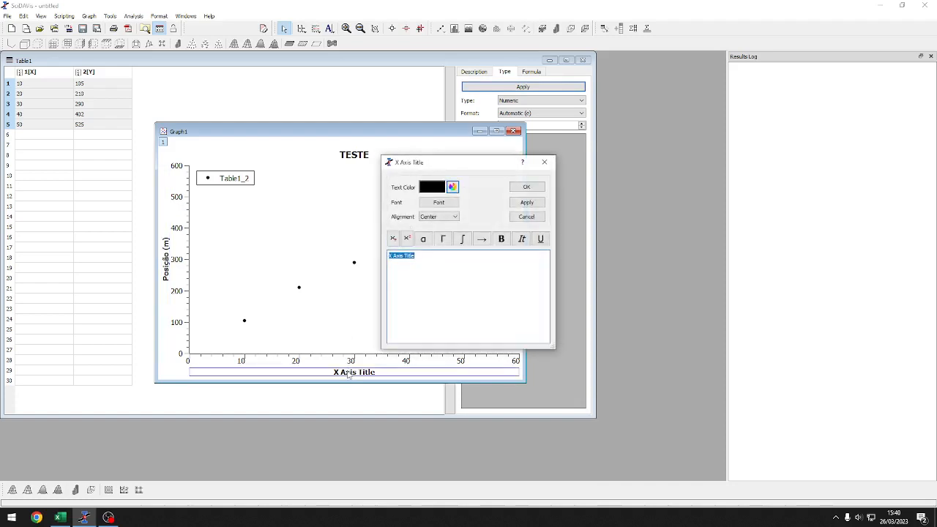
{"action": "type", "text": "Tempo (s)"}
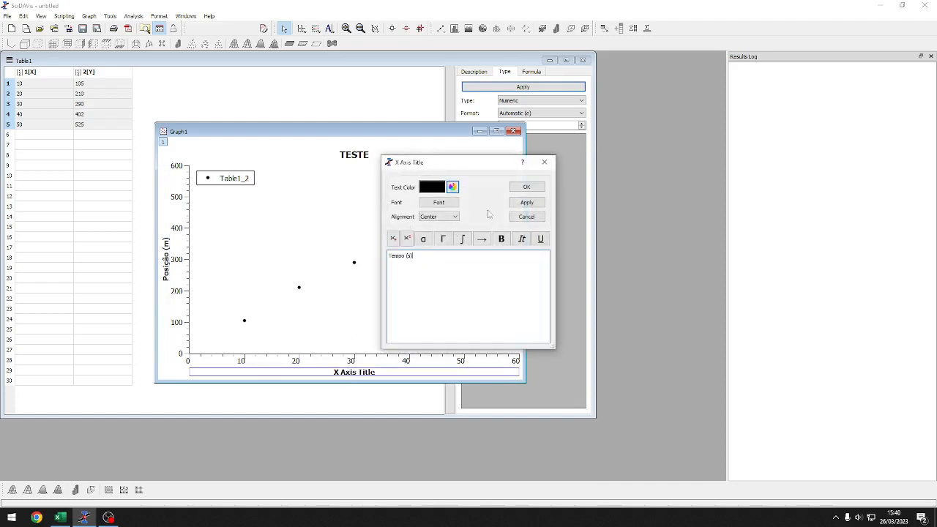
{"action": "left_click", "coordinate": [526, 186]}
Widen the graph window further and reposition it closer to the data columns.
{"action": "left_click", "coordinate": [222, 364]}
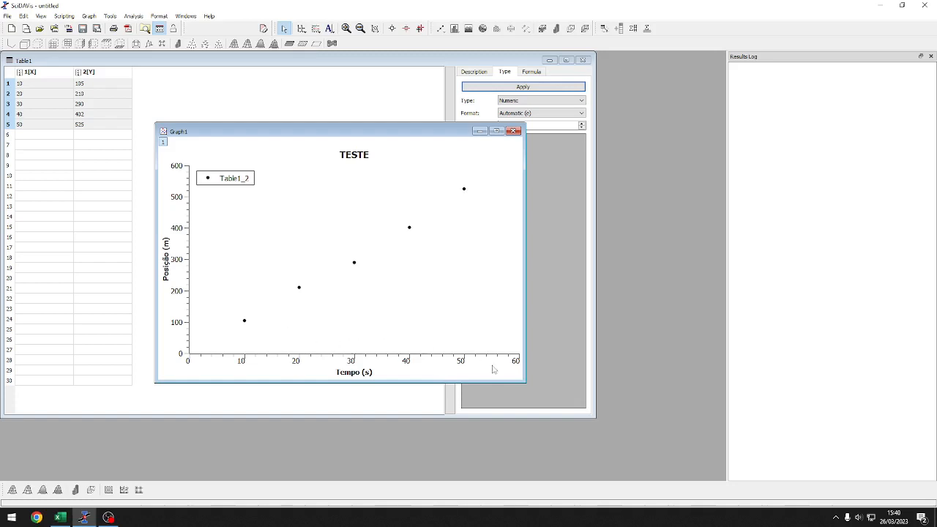
{"action": "left_click_drag", "start_coordinate": [524, 382], "coordinate": [668, 403]}
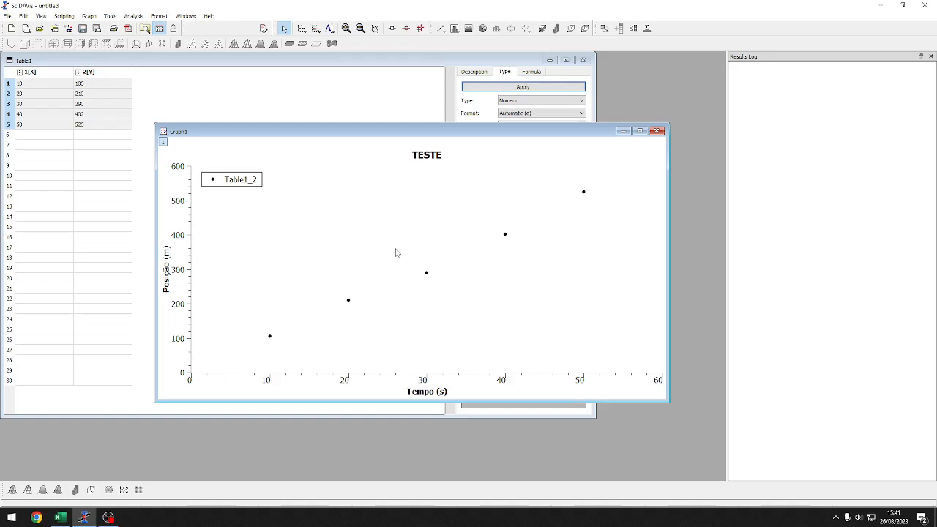
{"action": "left_click_drag", "start_coordinate": [340, 130], "coordinate": [252, 120]}
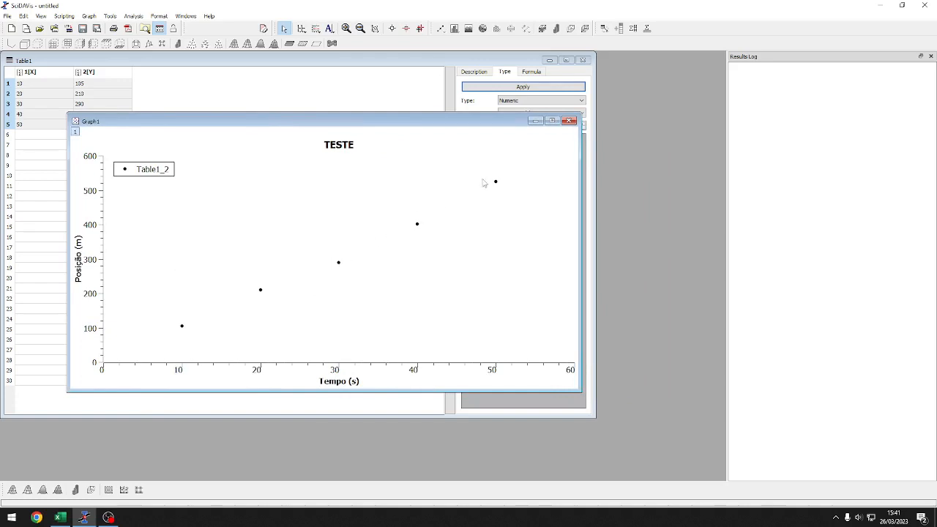
Define the fit function y = a*x+b with parameters a, b in the Fit Wizard for the scatter plot.
{"action": "left_click", "coordinate": [134, 16]}
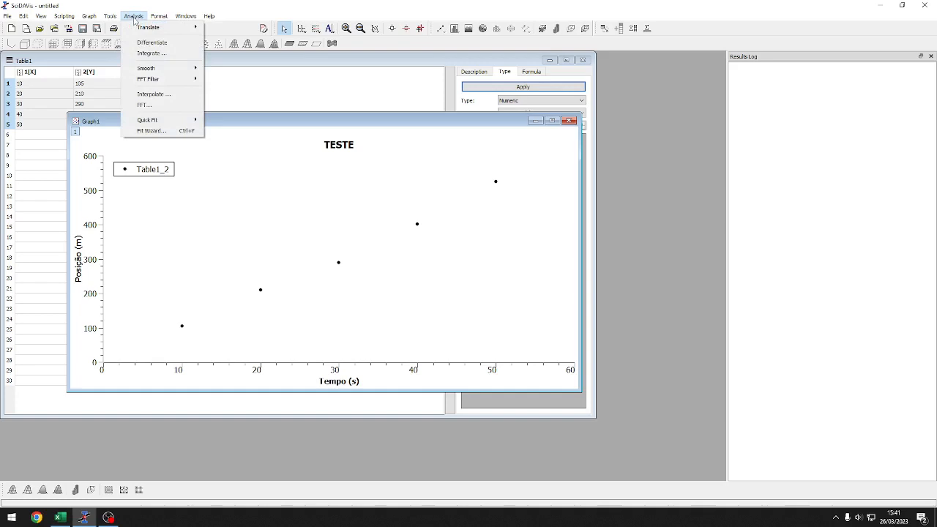
{"action": "left_click", "coordinate": [175, 133]}
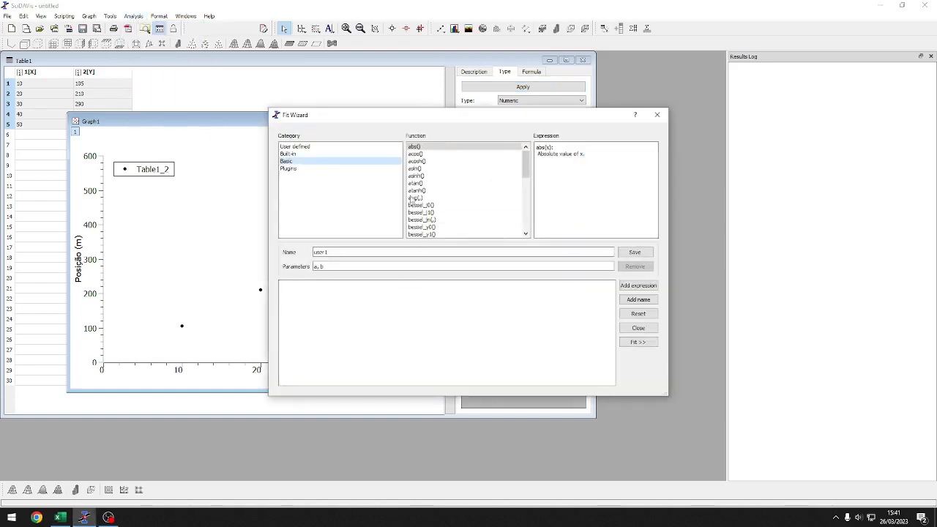
{"action": "left_click_drag", "start_coordinate": [330, 122], "coordinate": [486, 93]}
{"action": "left_click", "coordinate": [486, 262]}
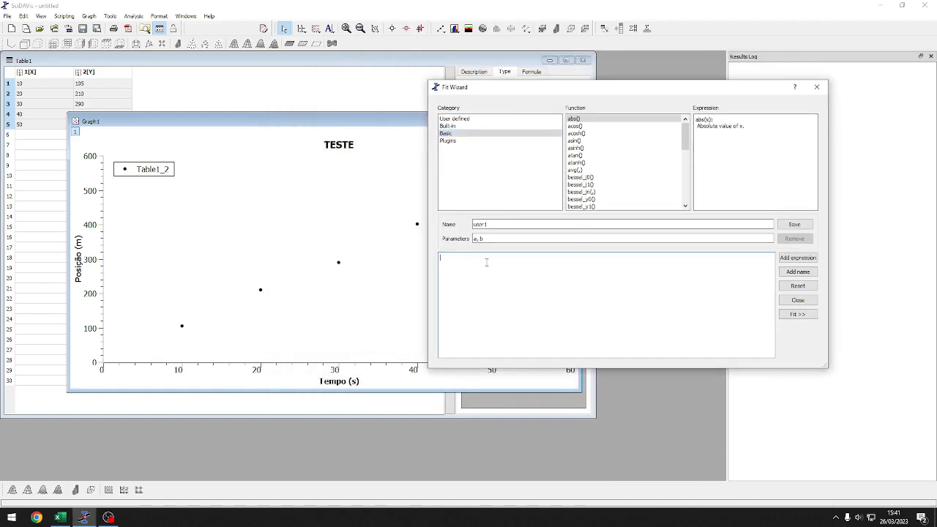
{"action": "left_click", "coordinate": [486, 238]}
{"action": "left_click_drag", "start_coordinate": [487, 238], "coordinate": [459, 250]}
{"action": "left_click", "coordinate": [464, 269]}
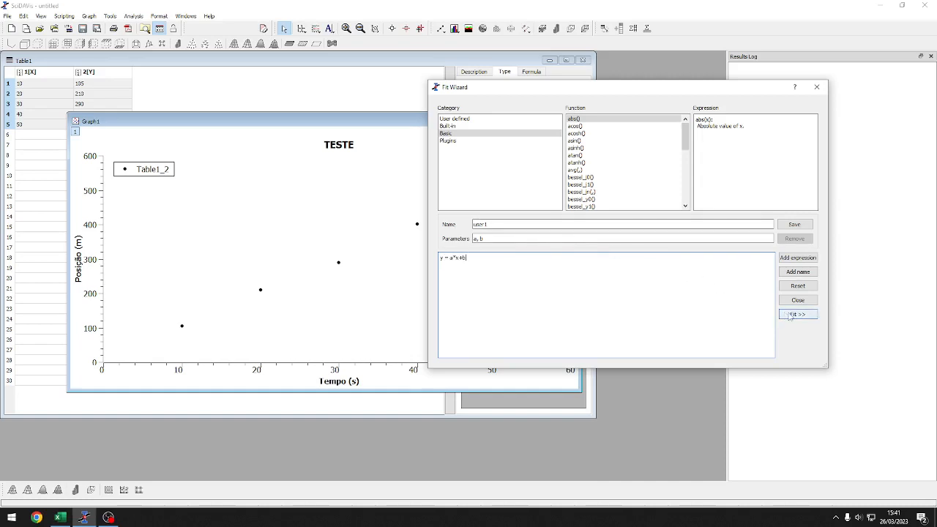
Run the y = a*x+b fit on Table1_2 with the Scaled Levenberg-Marquardt algorithm and close the Fit Wizard.
{"action": "left_click", "coordinate": [812, 315]}
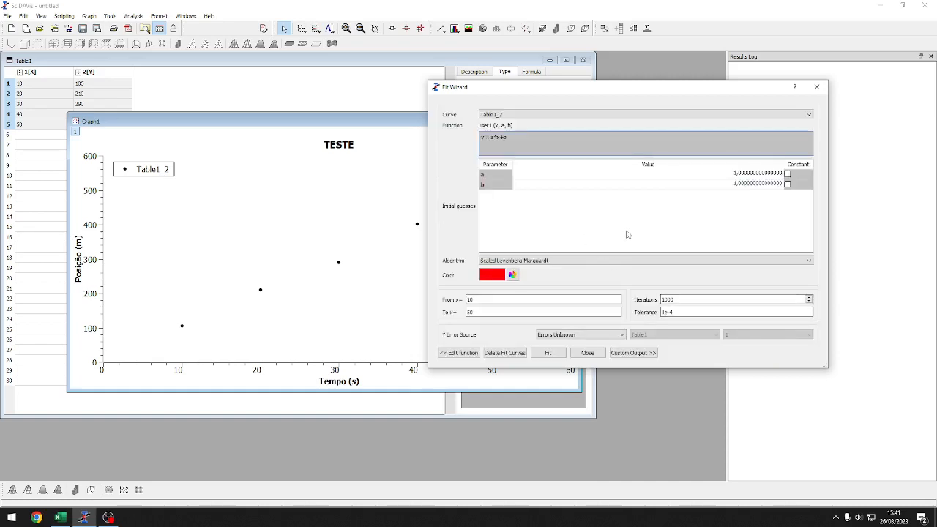
{"action": "left_click", "coordinate": [547, 262]}
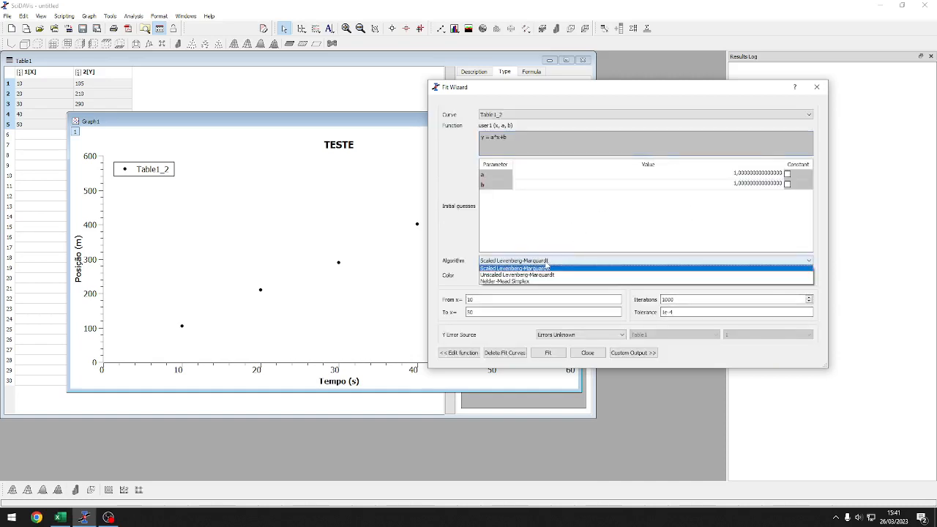
{"action": "left_click", "coordinate": [546, 267]}
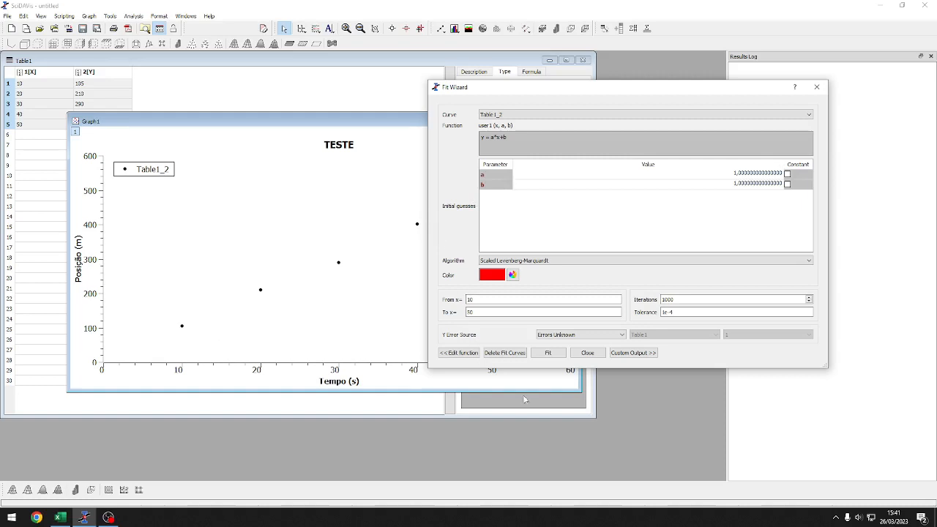
{"action": "left_click", "coordinate": [550, 354]}
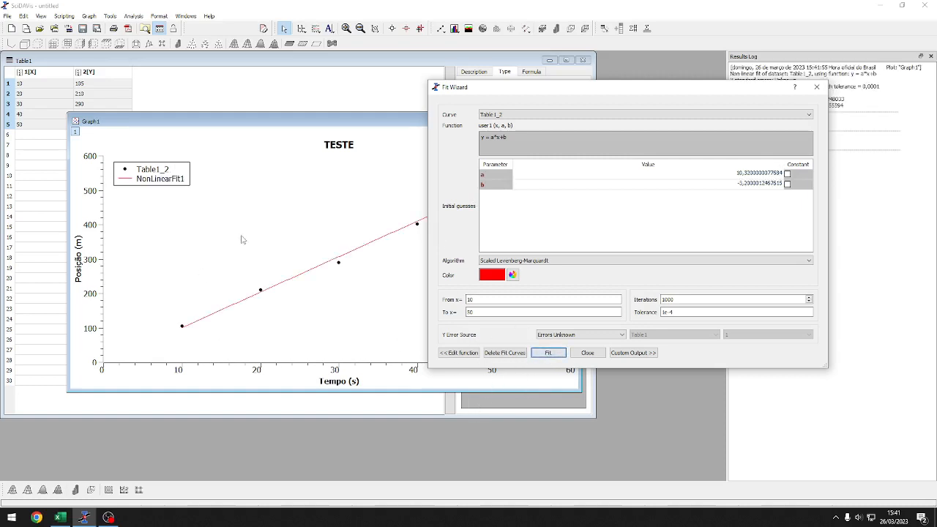
{"action": "left_click", "coordinate": [588, 353]}
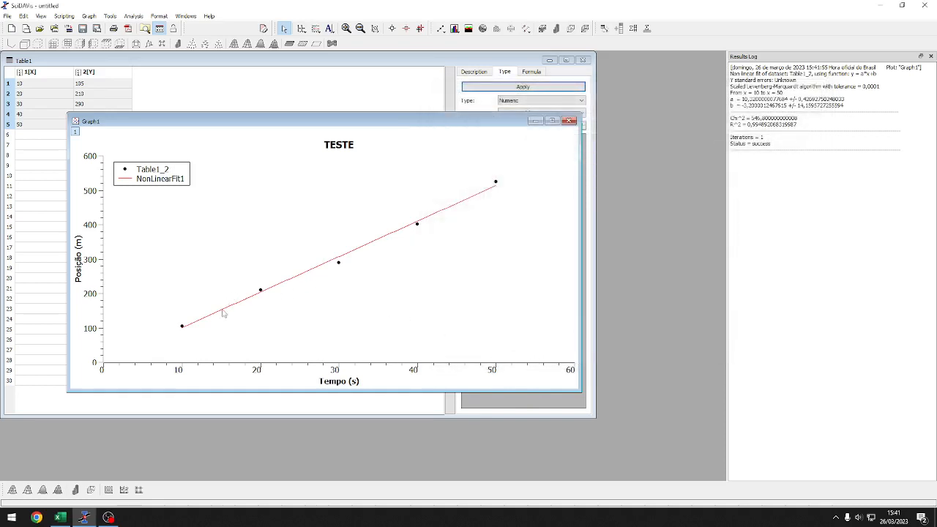
{"action": "key", "text": "ctrl"}
{"action": "key", "text": "ctrl"}
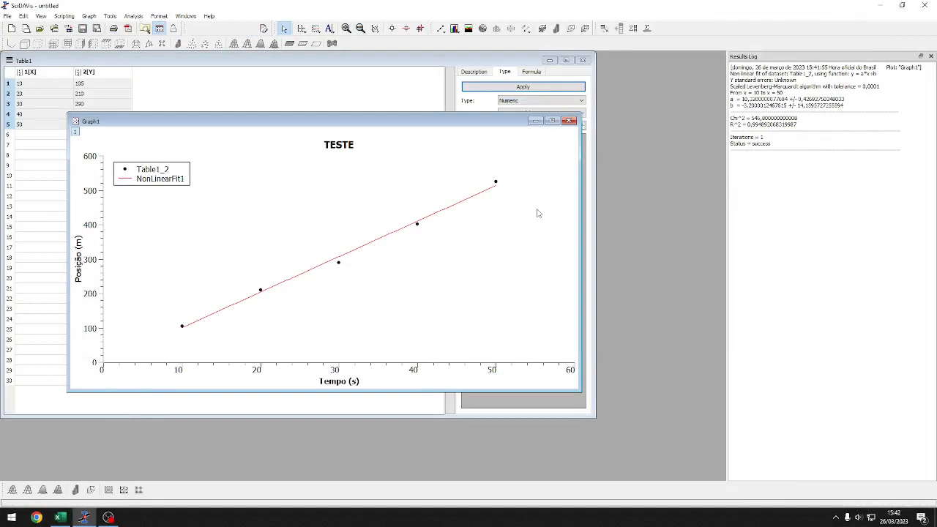
{"action": "key", "text": "ctrl"}
{"action": "key", "text": "ctrl"}
Replace the Table1_2 label in the graph legend with "Medidas Experimentais".
{"action": "double_click", "coordinate": [167, 176]}
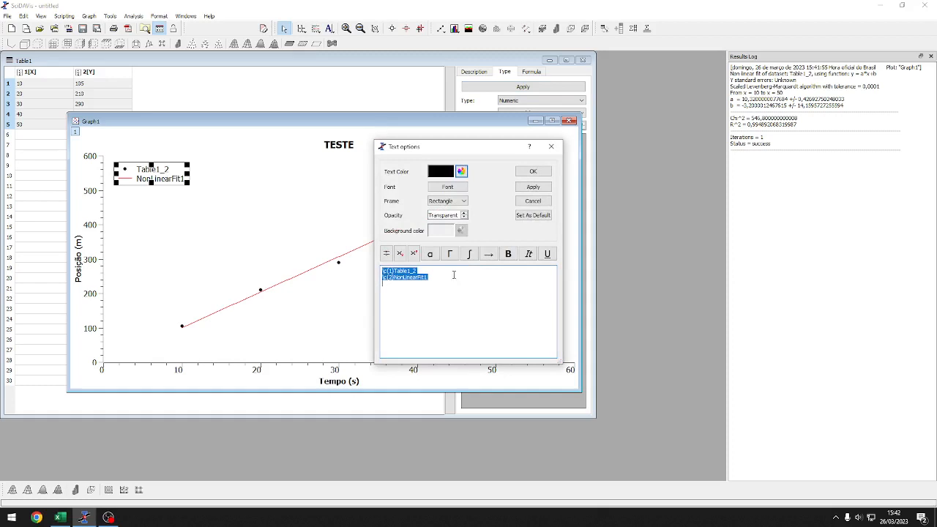
{"action": "left_click", "coordinate": [453, 275]}
{"action": "left_click_drag", "start_coordinate": [383, 271], "coordinate": [402, 272]}
{"action": "left_click", "coordinate": [404, 272]}
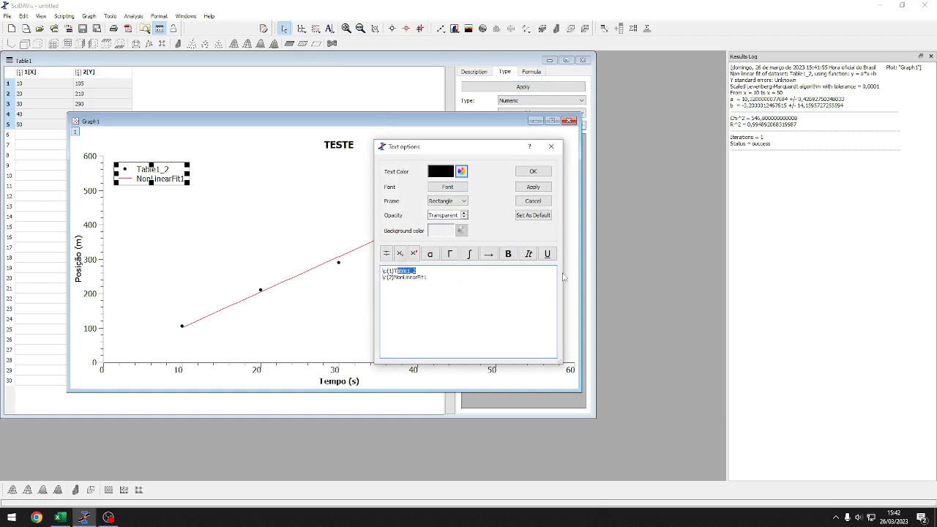
{"action": "type", "text": "Me"}
Replace the NonLinearFit1 legend label with "Curva de ajuste" and apply the legend changes.
{"action": "key", "text": "shift+Left"}
{"action": "key", "text": "shift+Left"}
{"action": "key", "text": "shift+Left"}
{"action": "key", "text": "shift+Left"}
{"action": "key", "text": "shift+Left"}
{"action": "key", "text": "shift+Left"}
{"action": "key", "text": "shift+Left"}
{"action": "key", "text": "shift+Left"}
{"action": "key", "text": "shift+Left"}
{"action": "key", "text": "shift+Left"}
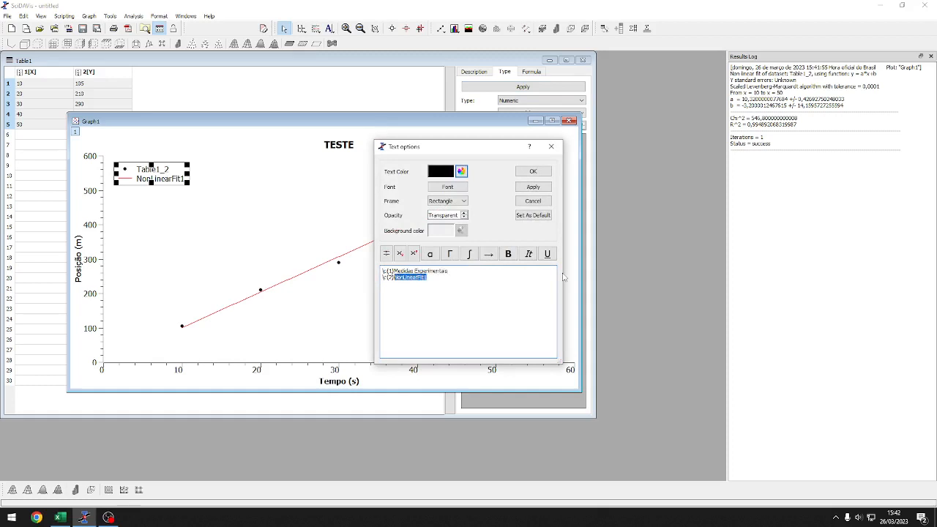
{"action": "type", "text": "Curva de ajuste"}
{"action": "left_click", "coordinate": [532, 170]}
{"action": "left_click", "coordinate": [476, 268]}
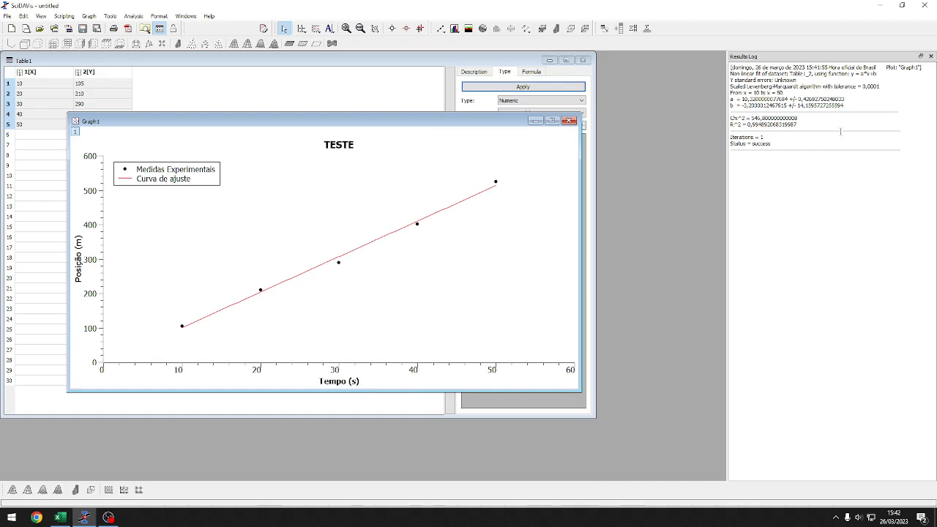
Add a text box below the fit line on the active layer with "y = a*x+b" and the a and b lines copied from the results log.
{"action": "left_click_drag", "start_coordinate": [851, 107], "coordinate": [730, 106]}
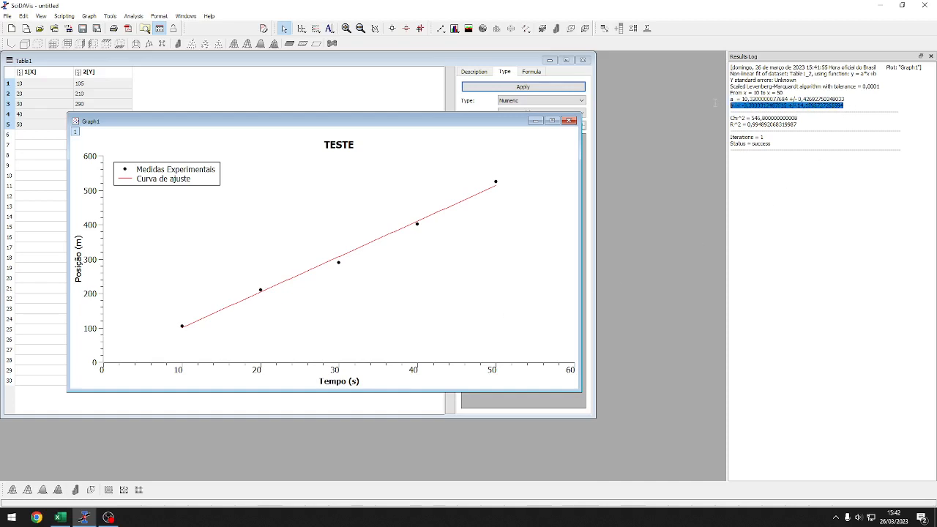
{"action": "left_click", "coordinate": [539, 249]}
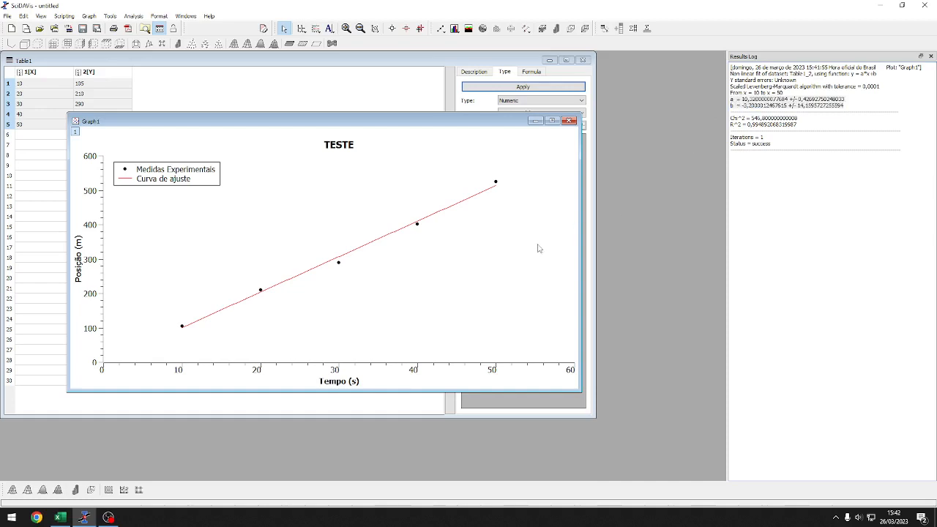
{"action": "left_click", "coordinate": [332, 34]}
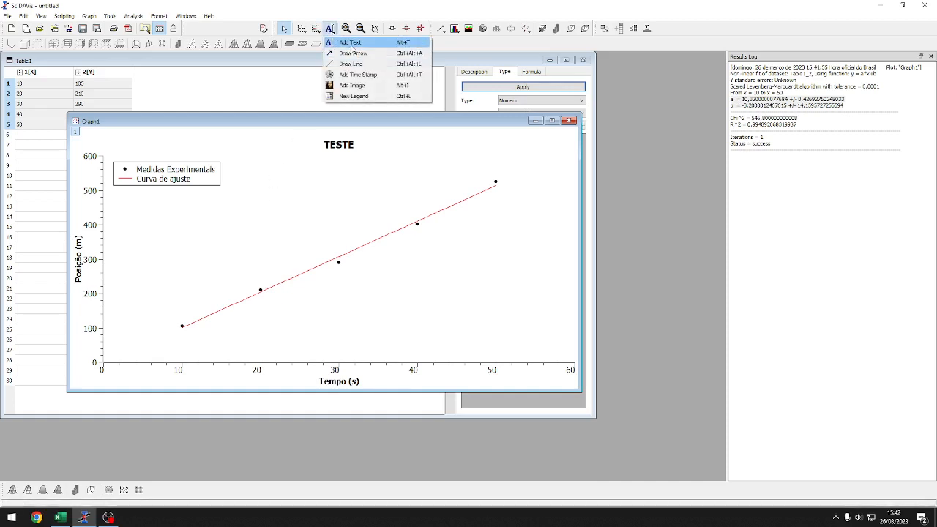
{"action": "left_click", "coordinate": [352, 48]}
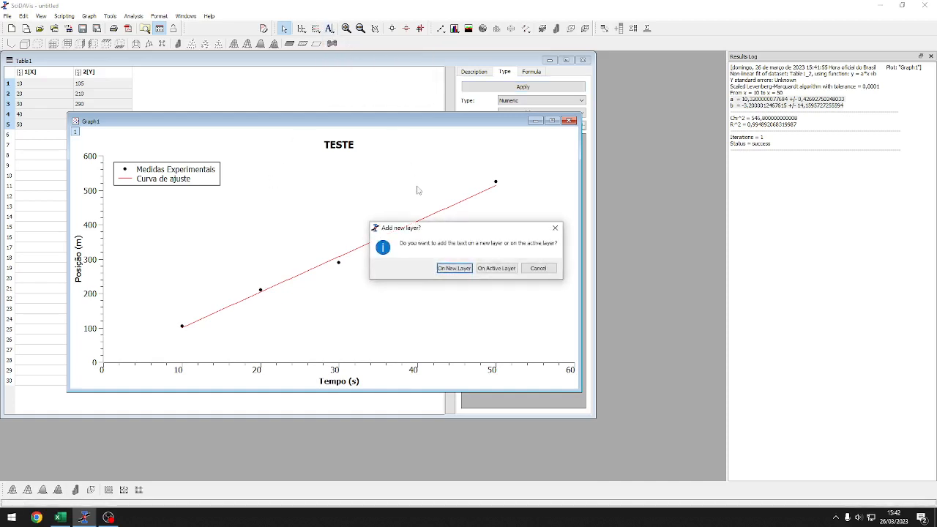
{"action": "left_click", "coordinate": [486, 268]}
{"action": "left_click", "coordinate": [407, 284]}
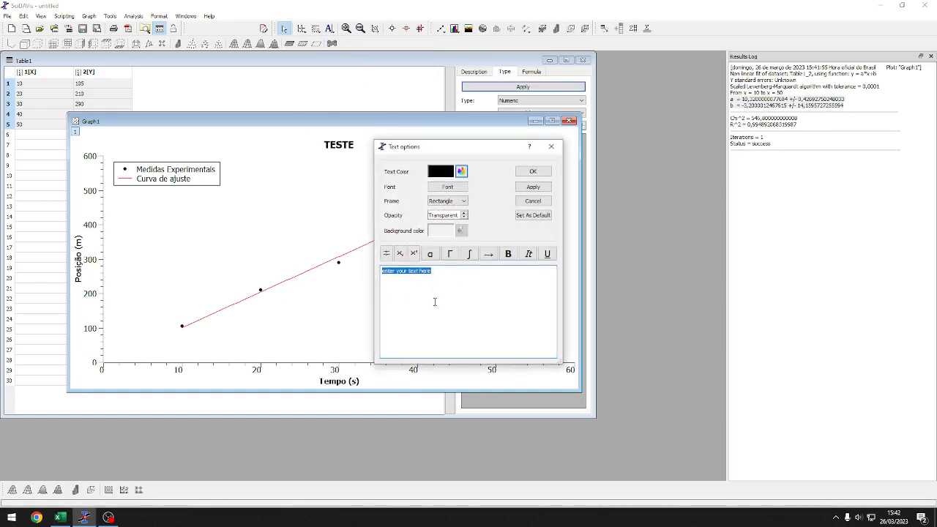
{"action": "type", "text": "y = a*x+"}
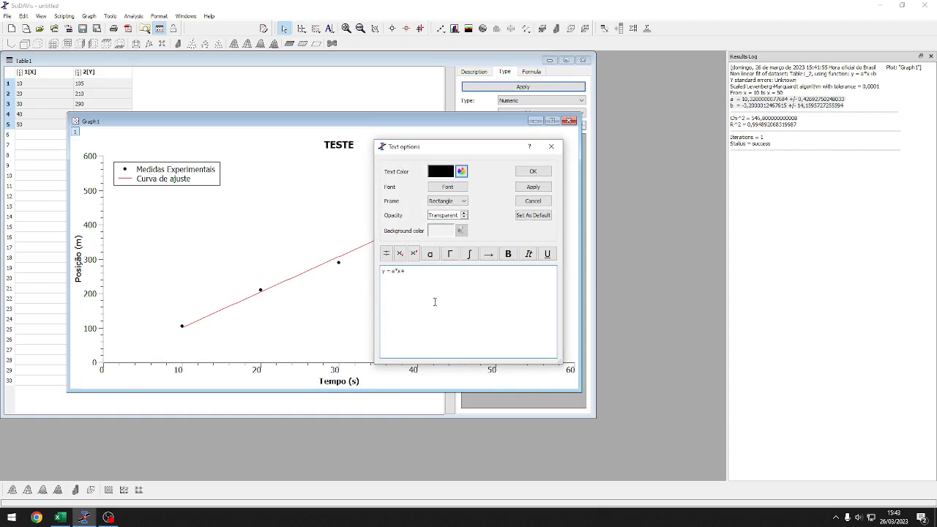
{"action": "type", "text": "b"}
{"action": "key", "text": "ctrl+v"}
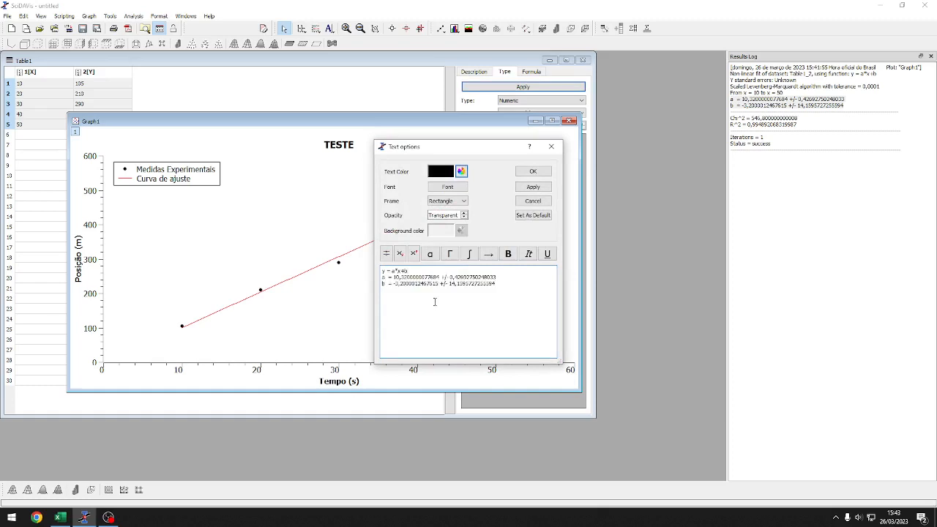
{"action": "left_click", "coordinate": [516, 172]}
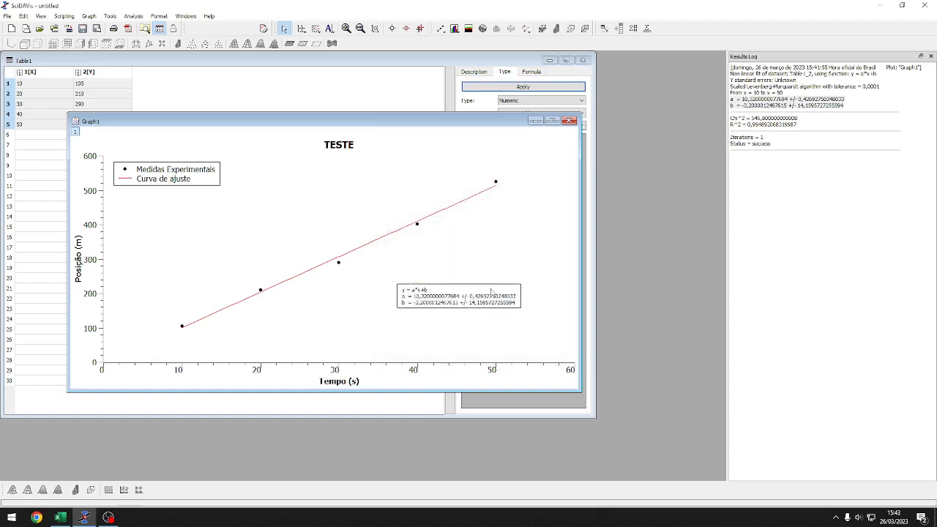
Shift the equation text box towards the middle of the graph and set its font size to 18.
{"action": "left_click", "coordinate": [491, 293]}
{"action": "left_click_drag", "start_coordinate": [477, 288], "coordinate": [441, 291]}
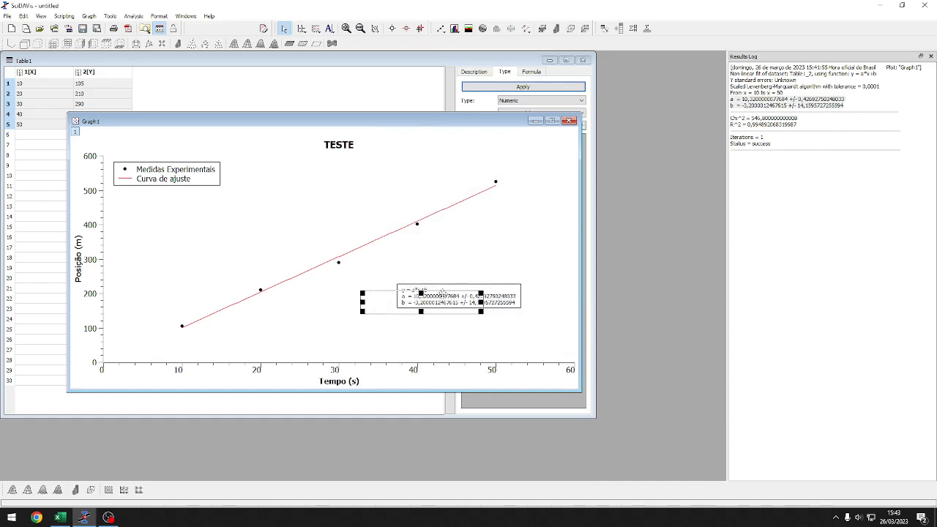
{"action": "double_click", "coordinate": [441, 296]}
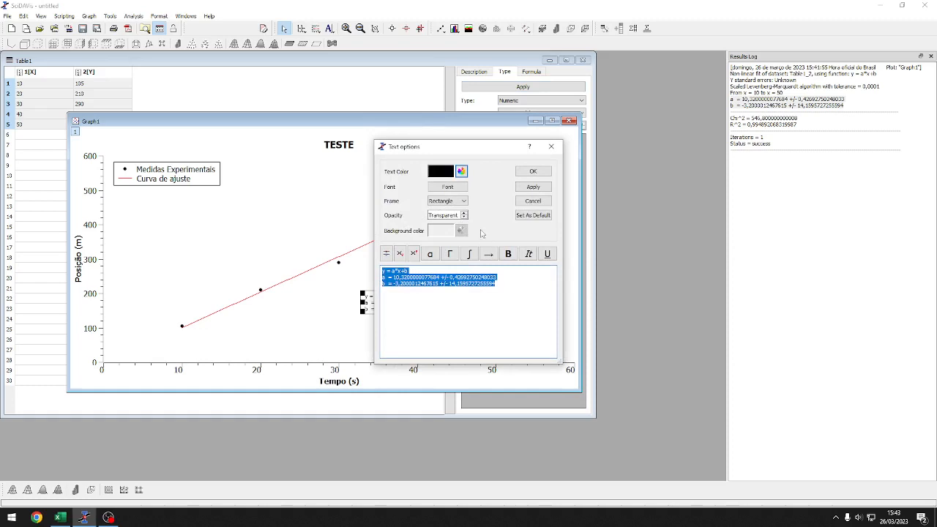
{"action": "left_click", "coordinate": [447, 187]}
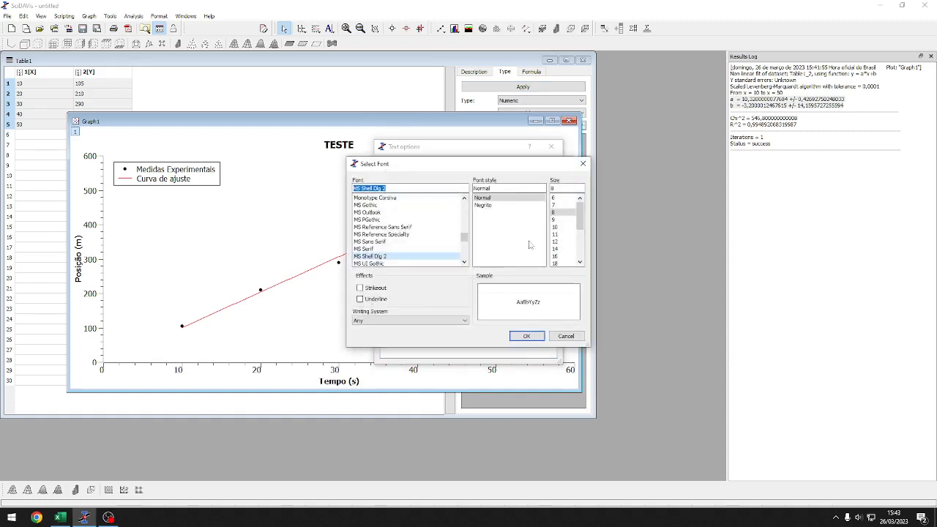
{"action": "left_click", "coordinate": [563, 263]}
{"action": "left_click", "coordinate": [529, 337]}
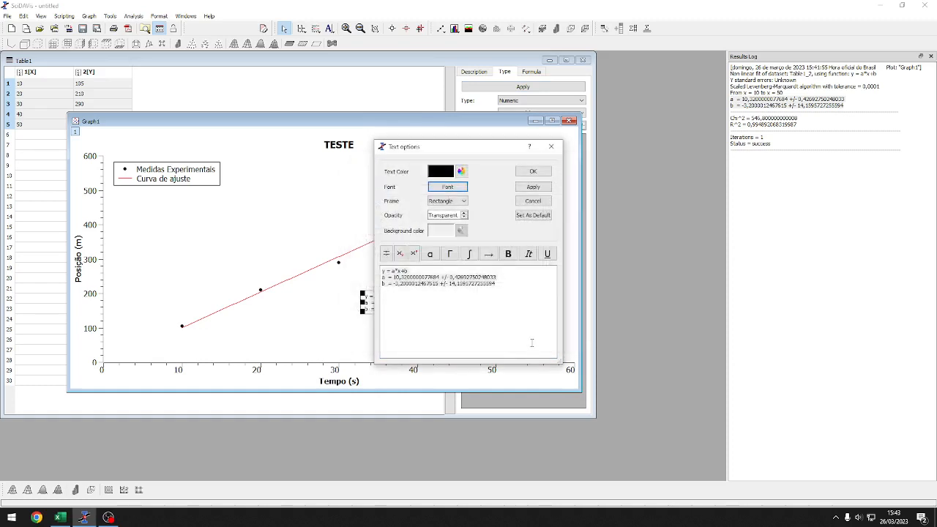
{"action": "left_click", "coordinate": [540, 171]}
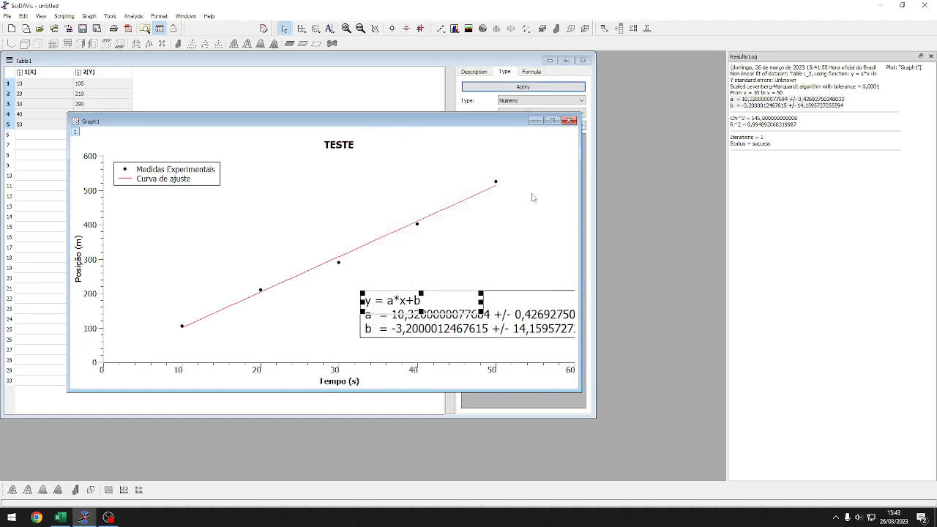
Move the enlarged equation text box so it fits fully inside the plot, below the fit line.
{"action": "left_click", "coordinate": [466, 273]}
{"action": "left_click", "coordinate": [490, 295]}
{"action": "left_click_drag", "start_coordinate": [474, 292], "coordinate": [413, 296]}
{"action": "left_click", "coordinate": [481, 256]}
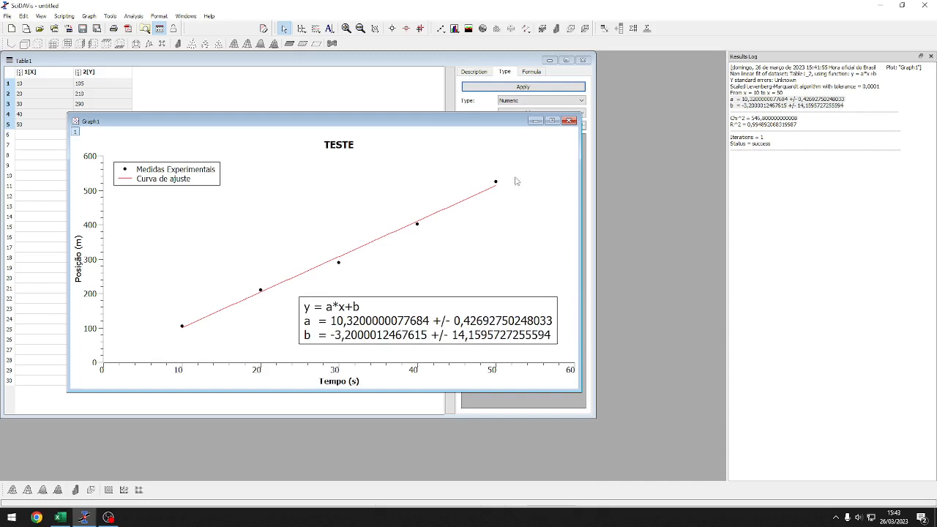
Move the graph window higher in the workspace, and minimize both Graph1 and Table1.
{"action": "left_click_drag", "start_coordinate": [515, 124], "coordinate": [537, 85]}
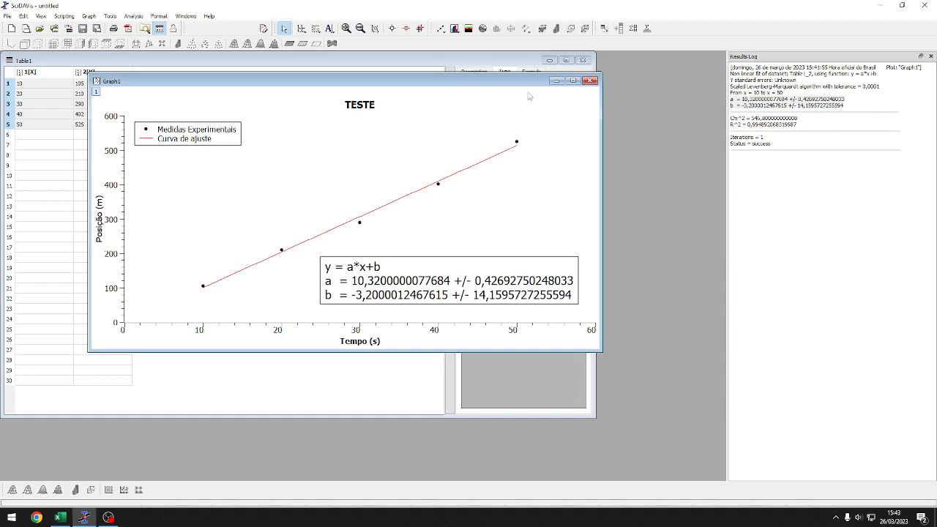
{"action": "left_click", "coordinate": [556, 81]}
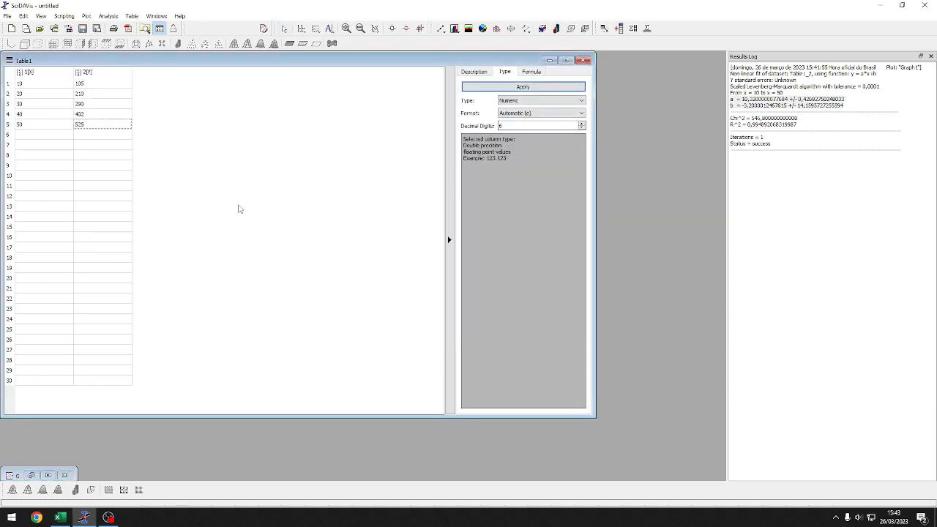
{"action": "left_click", "coordinate": [548, 60]}
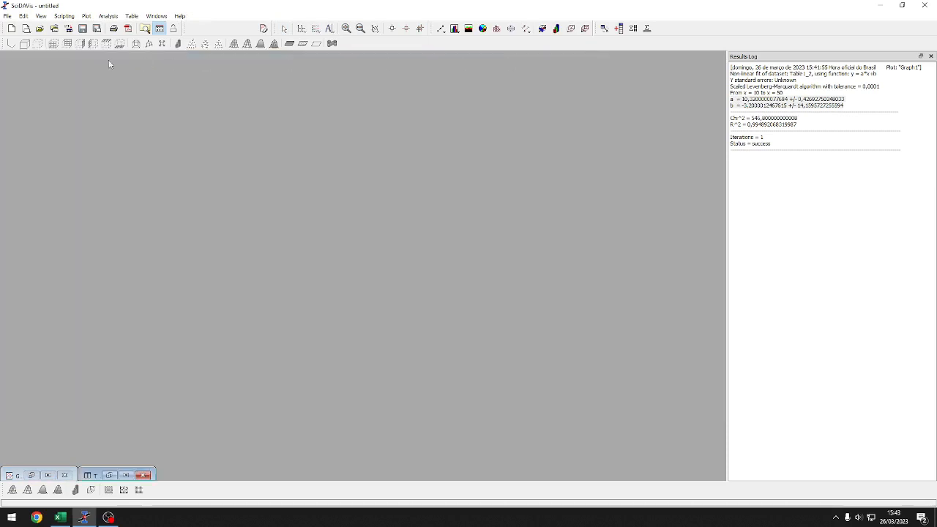
Create a new table and enlarge its window until all 30 rows are visible.
{"action": "left_click", "coordinate": [27, 29]}
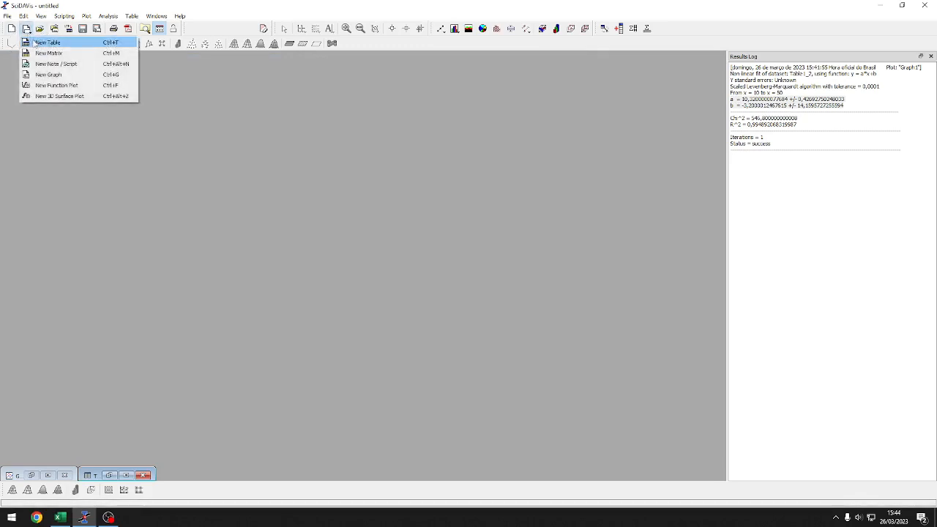
{"action": "left_click", "coordinate": [45, 42]}
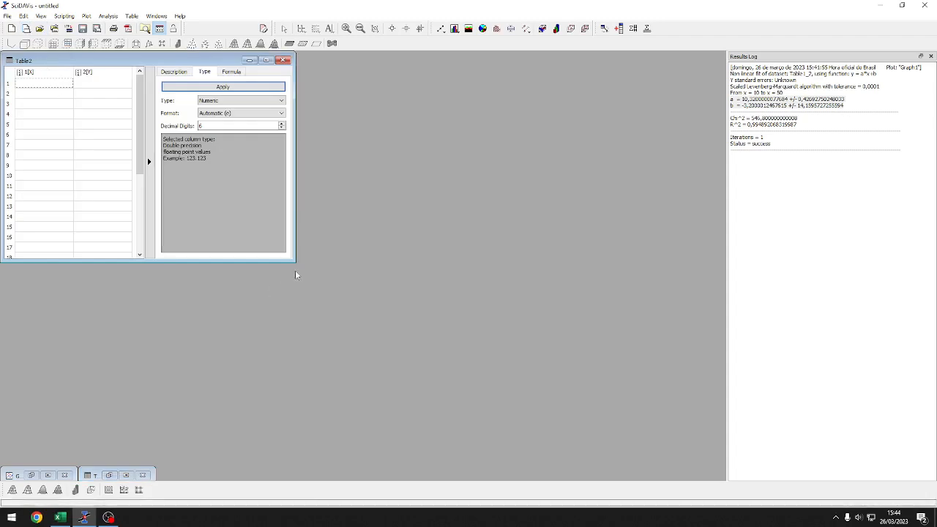
{"action": "left_click_drag", "start_coordinate": [295, 262], "coordinate": [538, 459]}
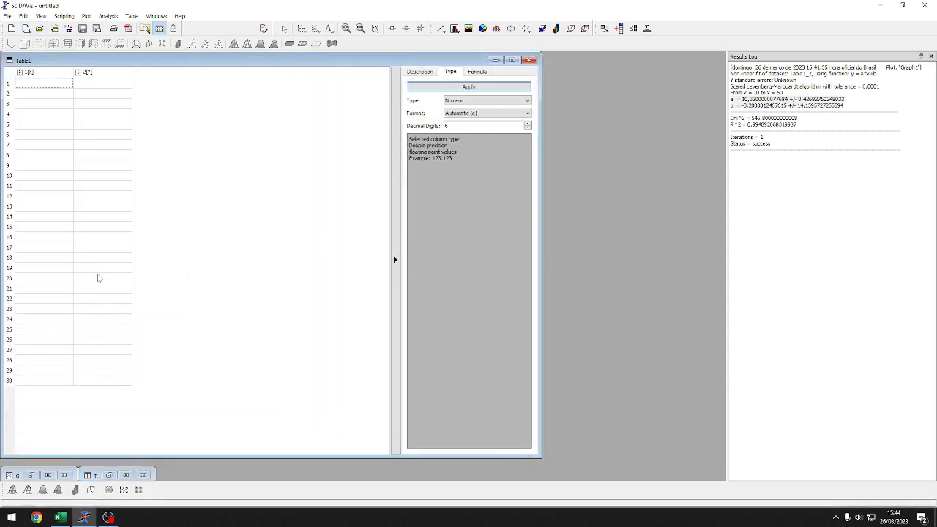
Copy the Carga time and voltage values (A3:B32) from the Excel sheet Planilha1 and paste them into Table2 in SciDAVis from row 1.
{"action": "key", "text": "alt+Tab"}
{"action": "key", "text": "alt+Tab"}
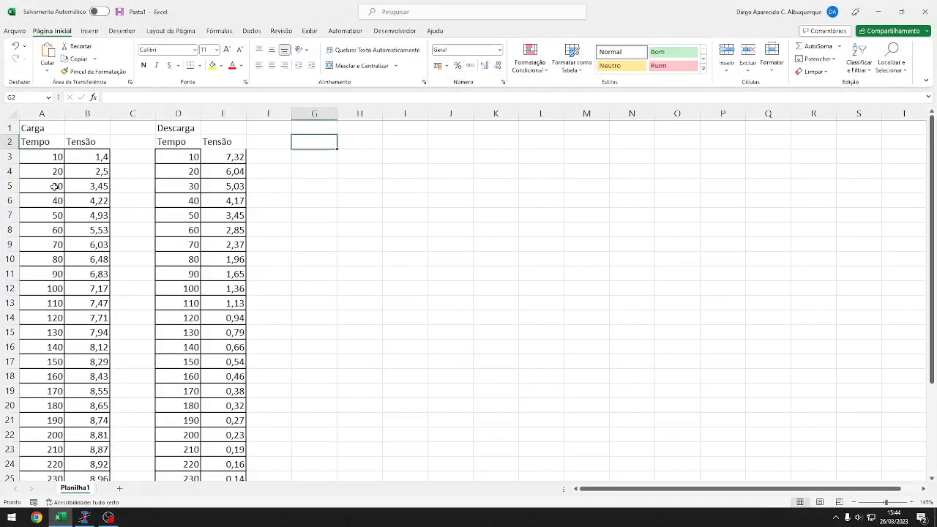
{"action": "left_click_drag", "start_coordinate": [50, 156], "coordinate": [101, 450]}
{"action": "key", "text": "ctrl+c"}
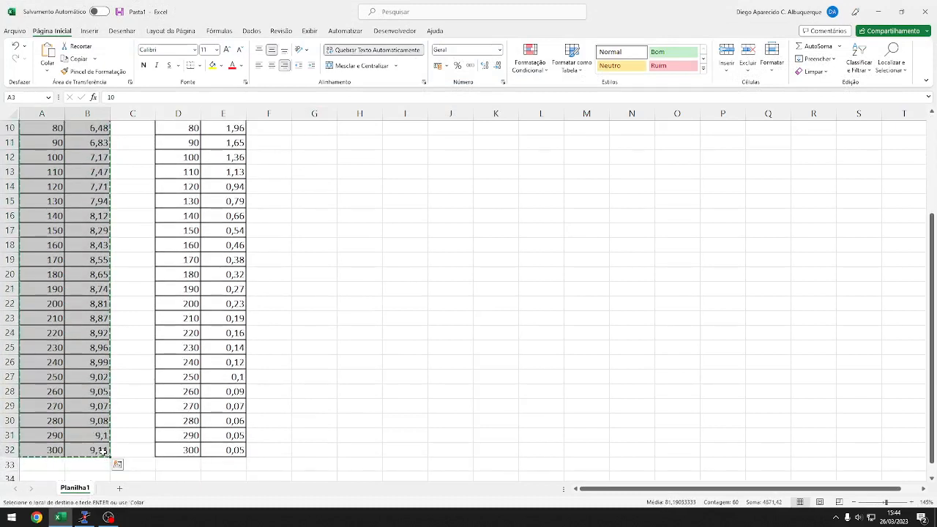
{"action": "key", "text": "alt+Tab"}
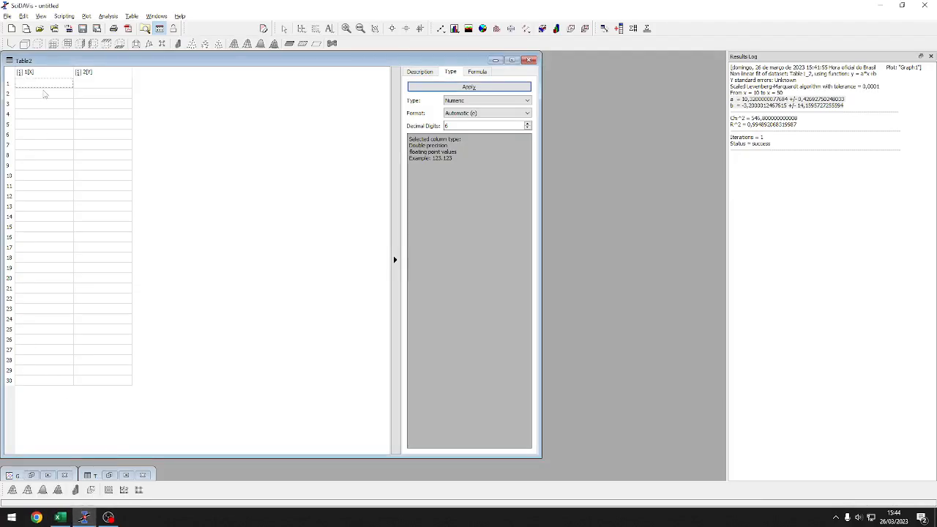
{"action": "left_click", "coordinate": [43, 84]}
{"action": "key", "text": "ctrl+v"}
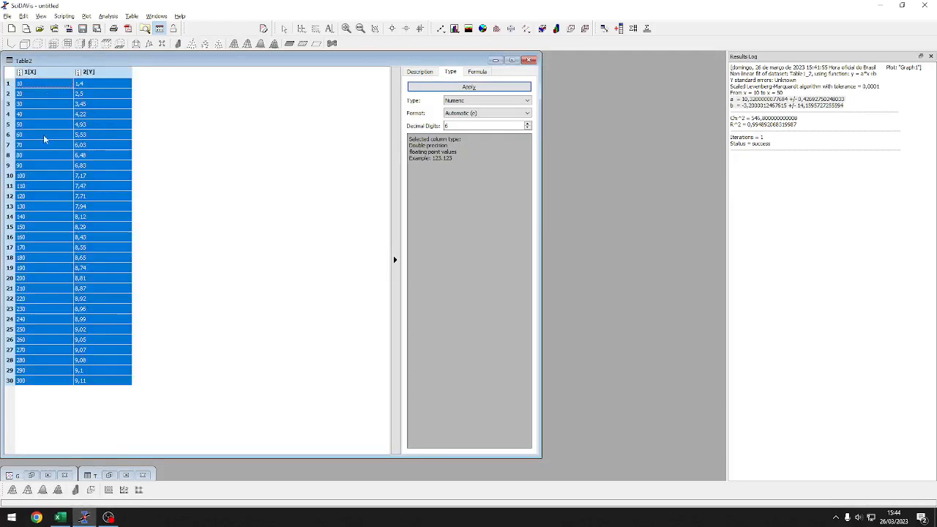
Apply the Numeric type to both selected columns of Table2.
{"action": "left_click", "coordinate": [457, 102]}
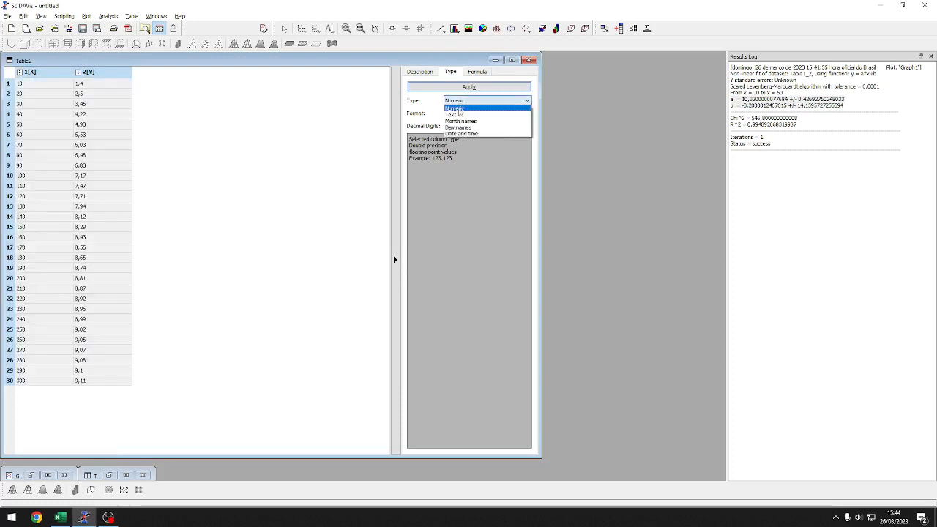
{"action": "left_click", "coordinate": [455, 109]}
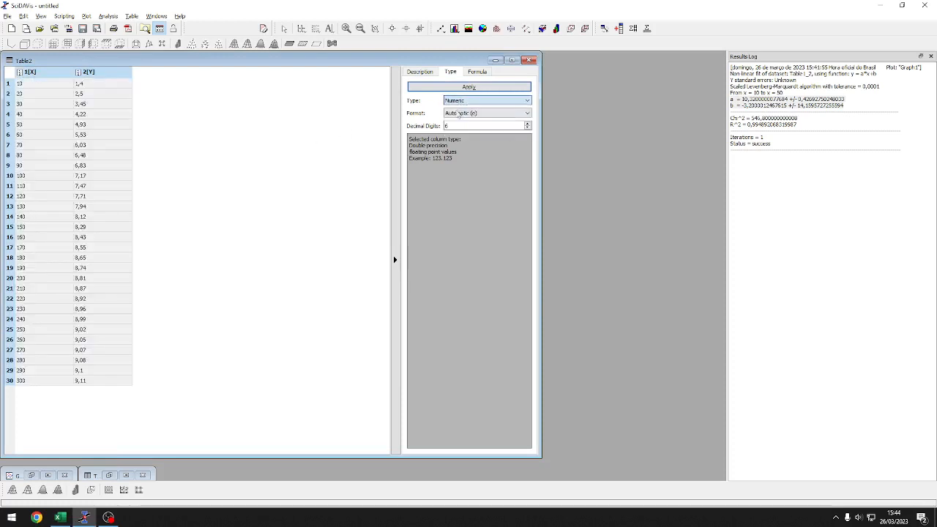
{"action": "left_click", "coordinate": [418, 90]}
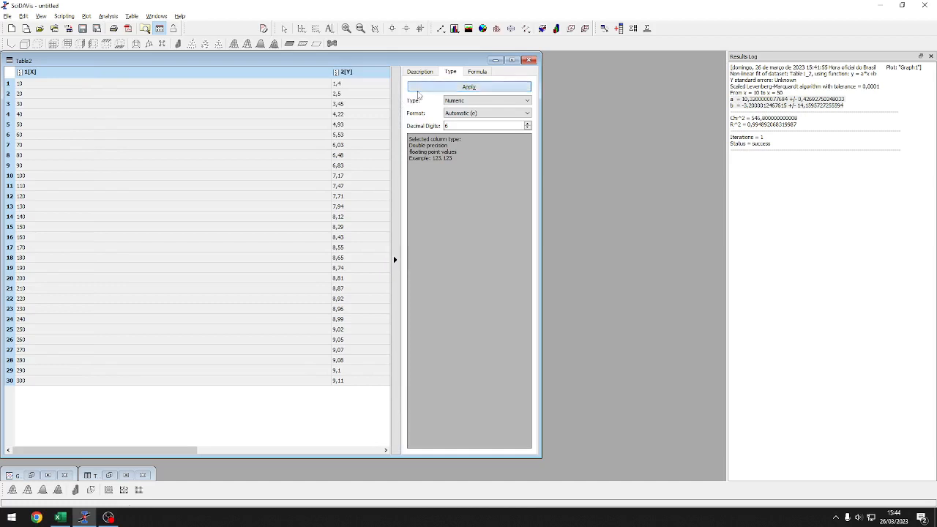
Narrow the 1[X] and 2[Y] columns of Table2 to fit their short values.
{"action": "left_click", "coordinate": [282, 106]}
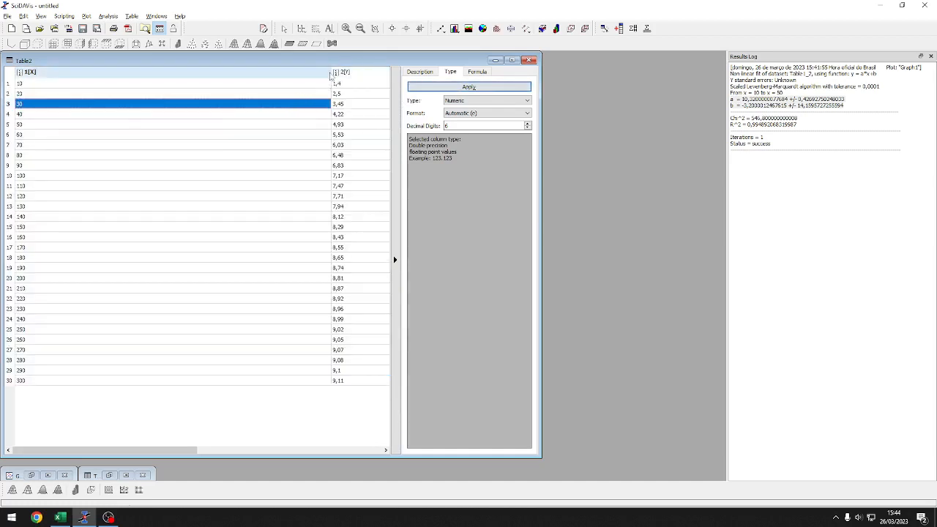
{"action": "left_click_drag", "start_coordinate": [330, 73], "coordinate": [67, 74]}
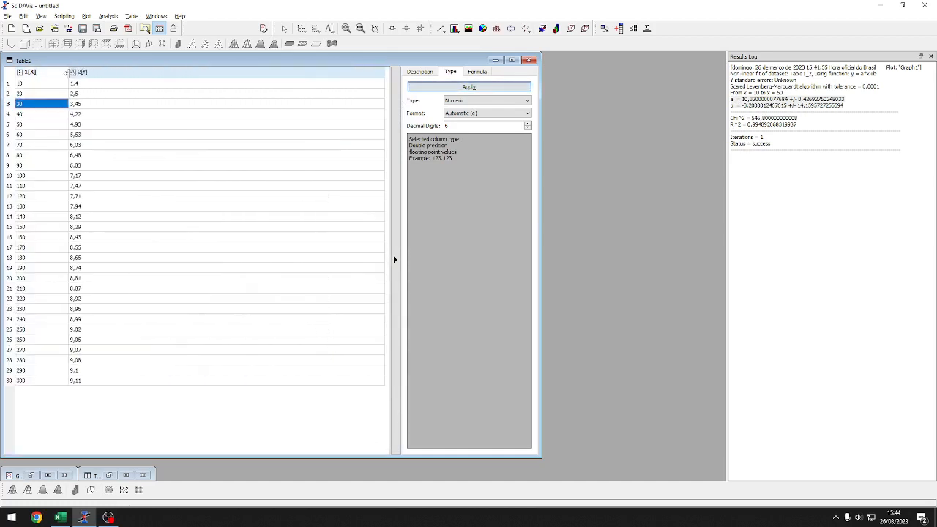
{"action": "left_click", "coordinate": [189, 124]}
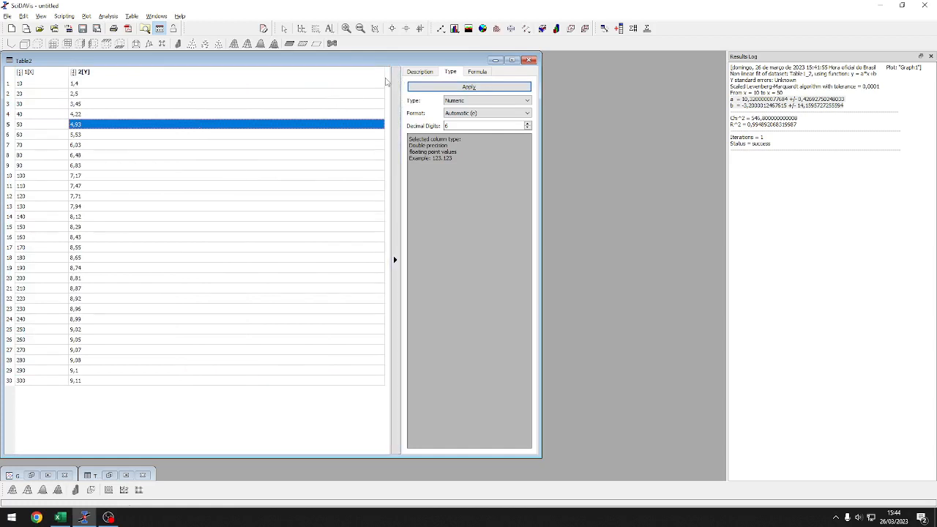
{"action": "left_click_drag", "start_coordinate": [385, 78], "coordinate": [118, 99]}
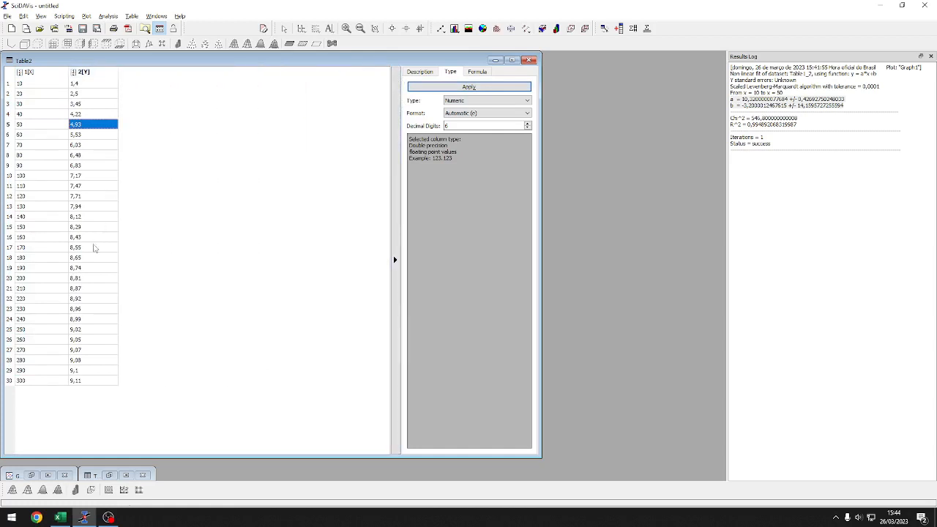
Create a scatter plot from all 30 rows of both Table2 columns, then reposition and enlarge its graph window.
{"action": "left_click_drag", "start_coordinate": [89, 380], "coordinate": [28, 85]}
{"action": "left_click", "coordinate": [85, 17]}
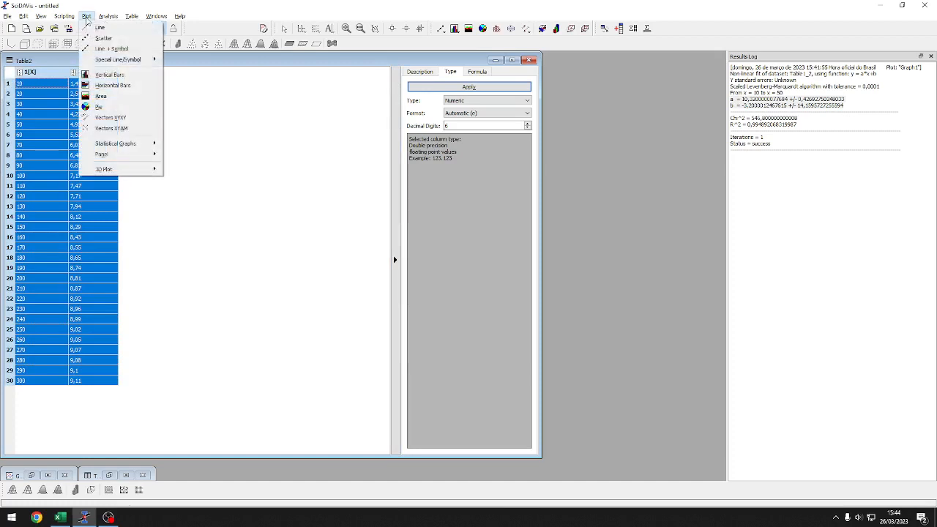
{"action": "left_click", "coordinate": [103, 38]}
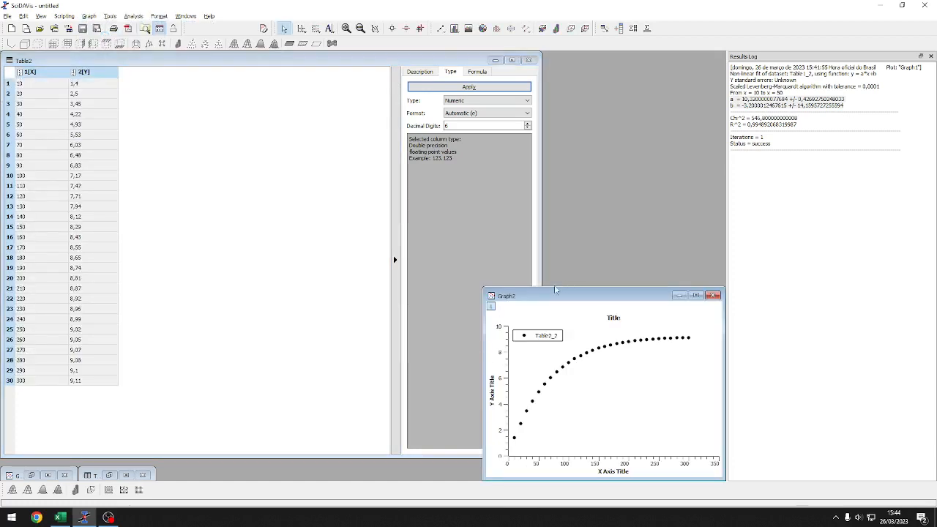
{"action": "left_click_drag", "start_coordinate": [543, 297], "coordinate": [213, 145]}
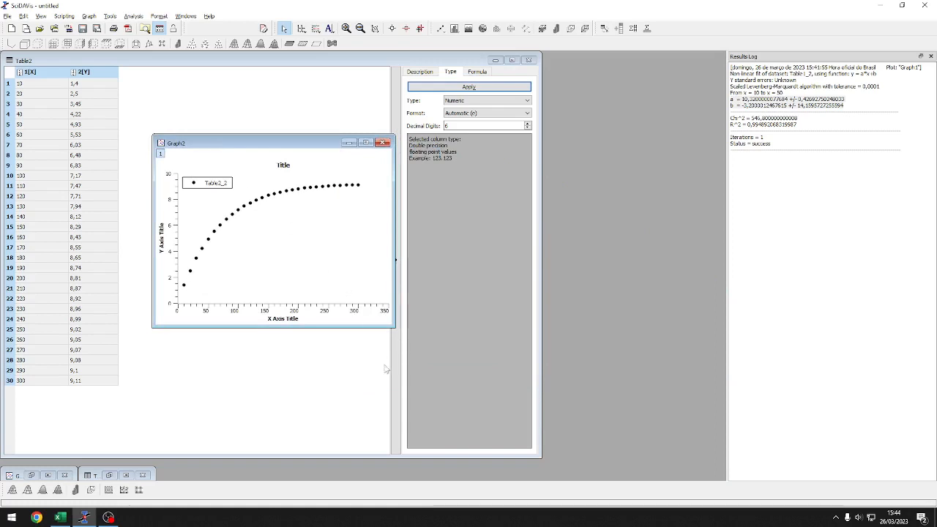
{"action": "left_click_drag", "start_coordinate": [395, 327], "coordinate": [622, 459]}
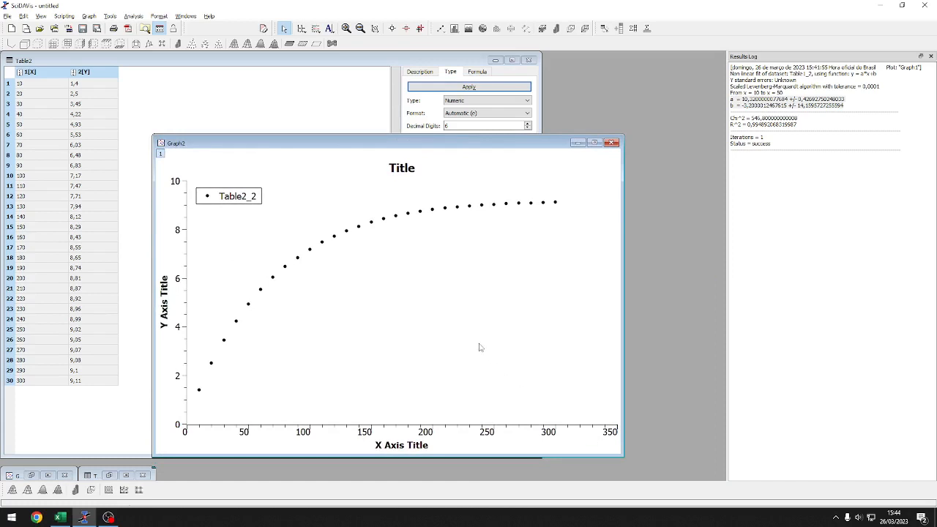
Open Word with a blank document and set the font size to 28.
{"action": "key", "text": "super"}
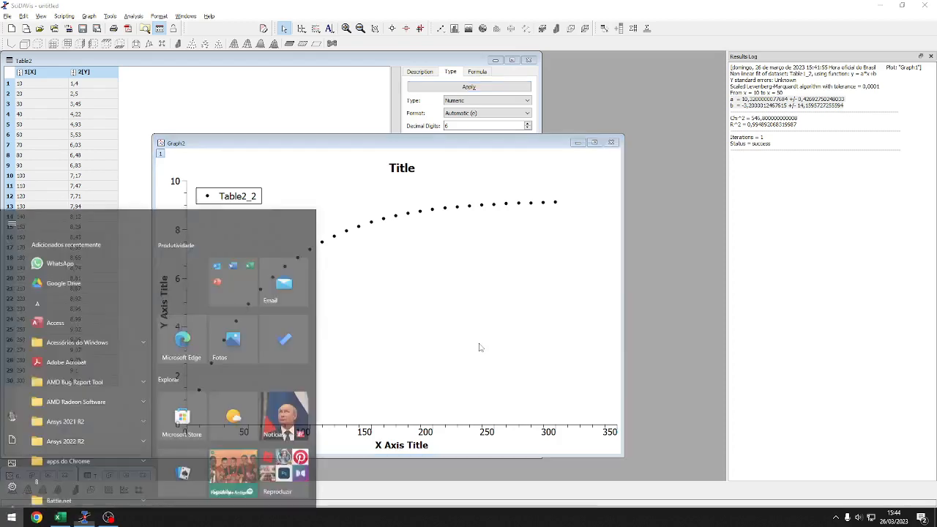
{"action": "type", "text": "word"}
{"action": "key", "text": "Return"}
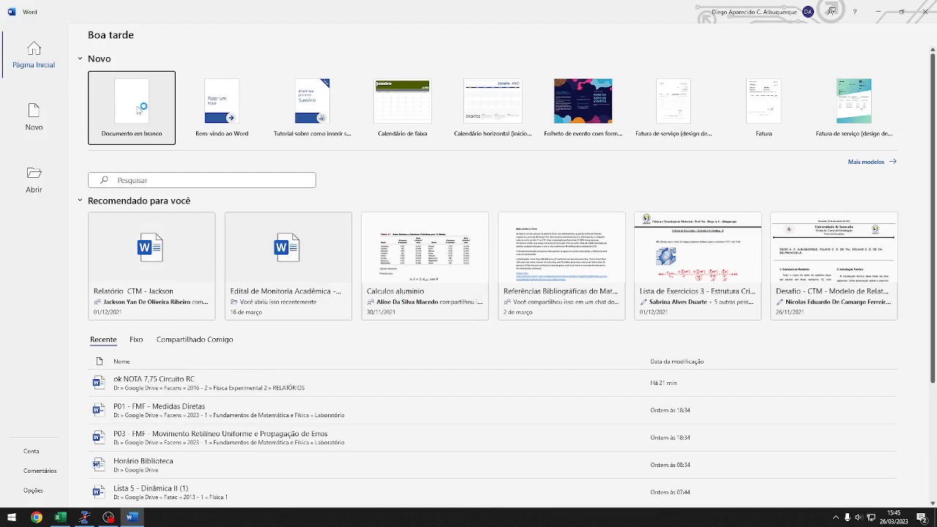
{"action": "left_click", "coordinate": [142, 110]}
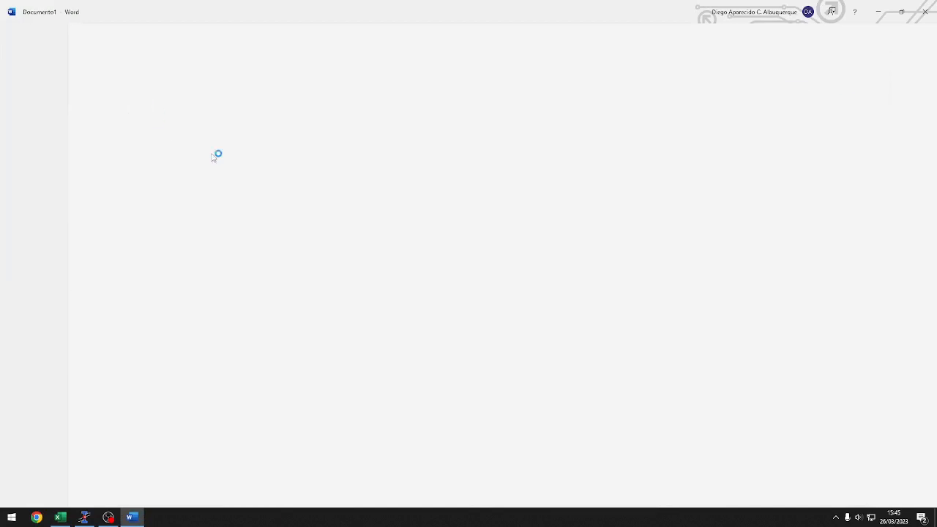
{"action": "scroll", "coordinate": [271, 184], "scroll_direction": "up", "scroll_amount": 7, "text": "ctrl"}
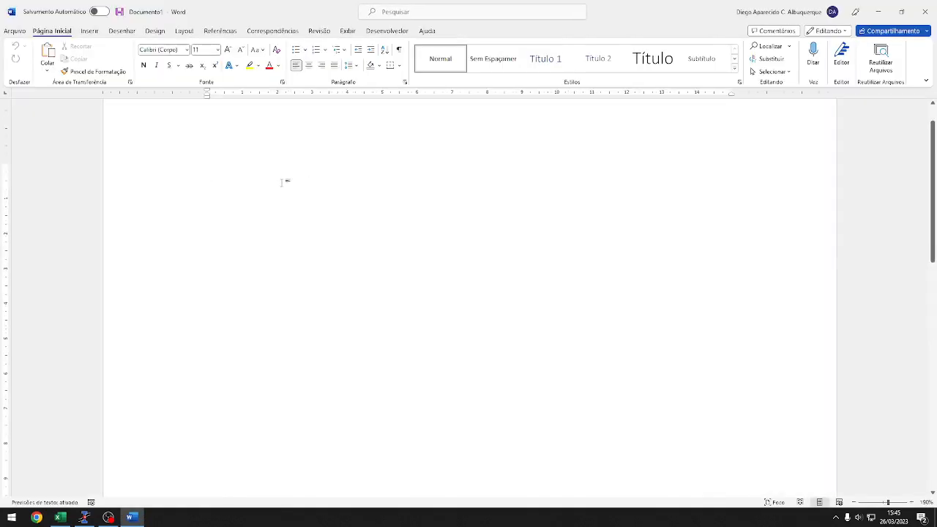
{"action": "key", "text": "ctrl+]"}
{"action": "key", "text": "ctrl+]"}
Insert the capacitor charging equation V(t) = ε(1 − e^(−t/τ)) using the Unicode equation format.
{"action": "key", "text": "alt+equal"}
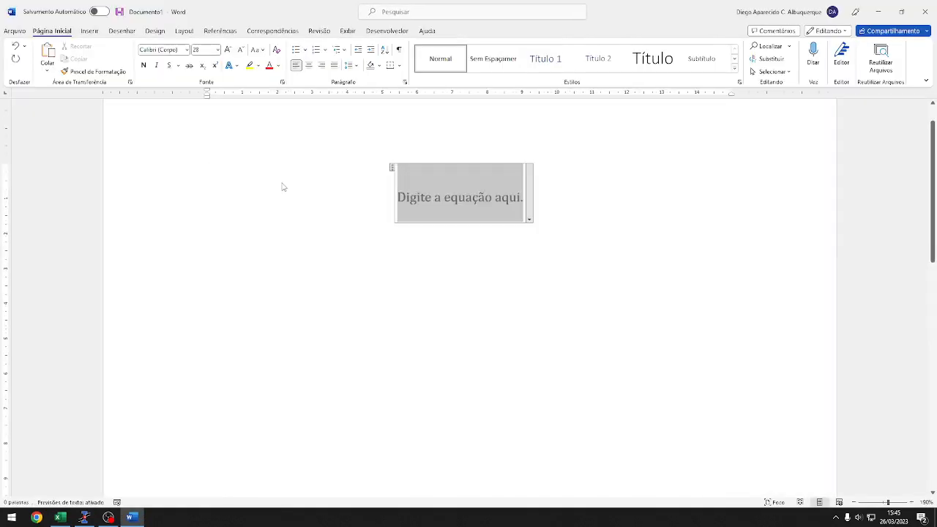
{"action": "type", "text": "V"}
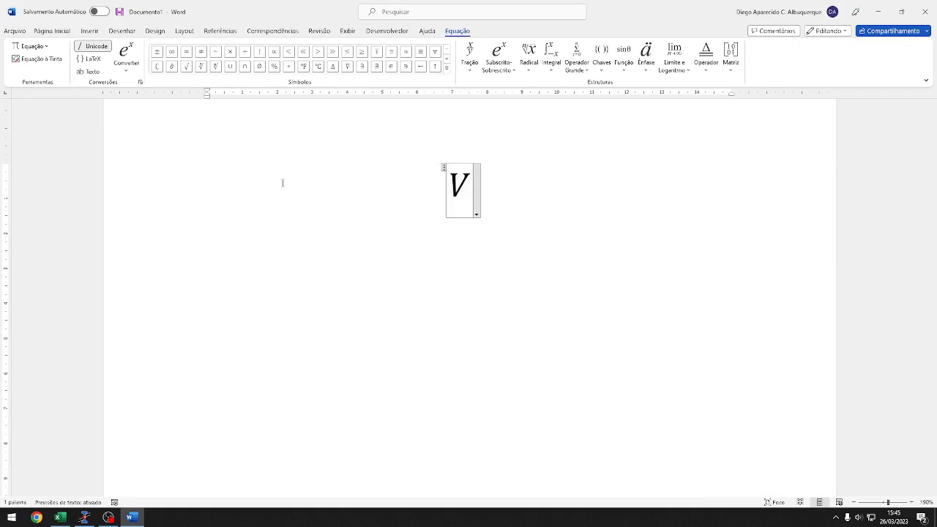
{"action": "type", "text": "(t)"}
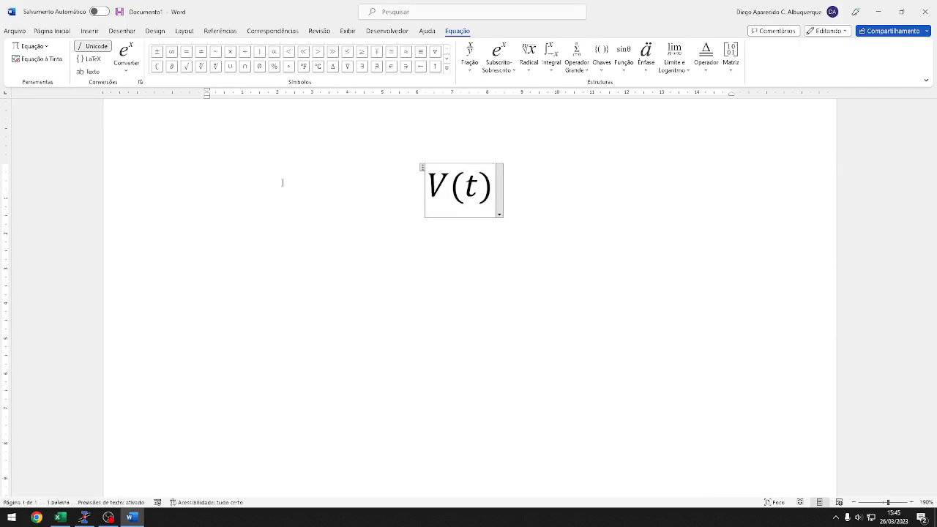
{"action": "type", "text": "="}
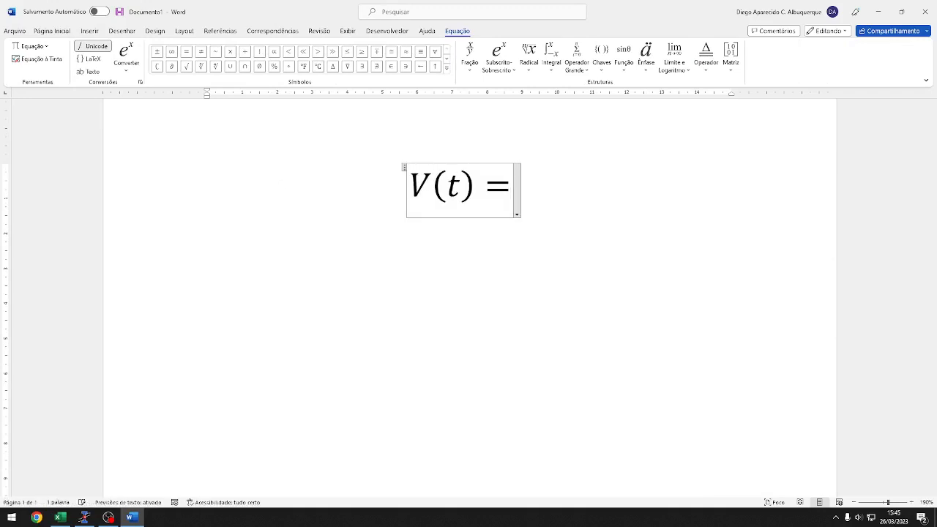
{"action": "type", "text": "\\varepsilo"}
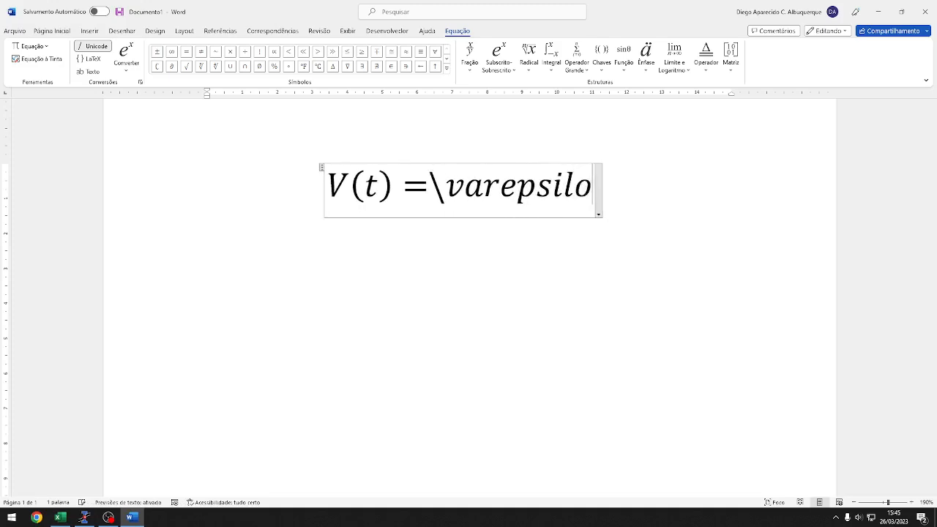
{"action": "type", "text": "n (t) = ε("}
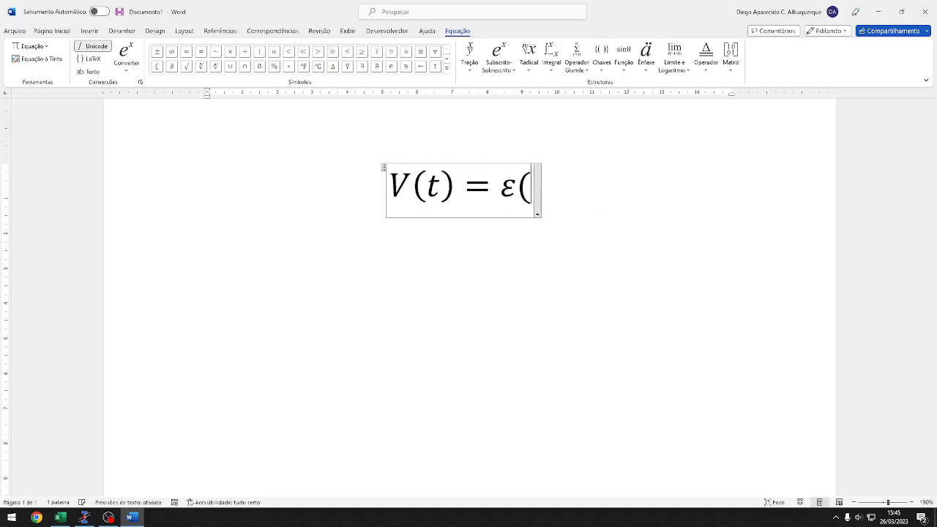
{"action": "type", "text": "1-e"}
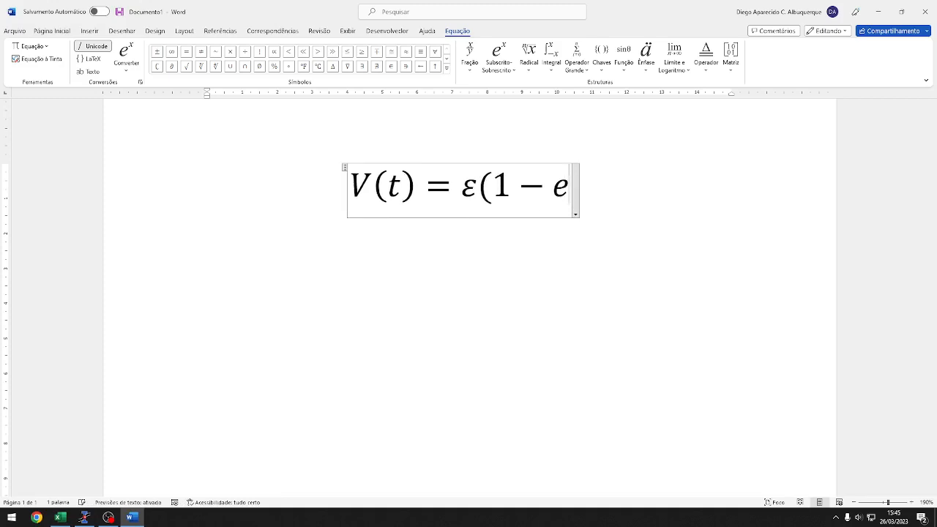
{"action": "type", "text": "^("}
{"action": "type", "text": "-t/\\"}
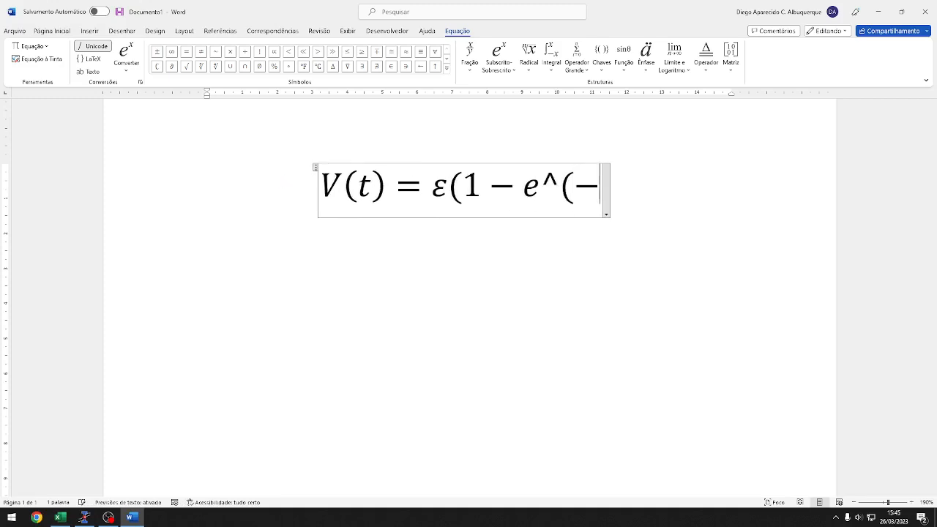
{"action": "type", "text": "tau)"}
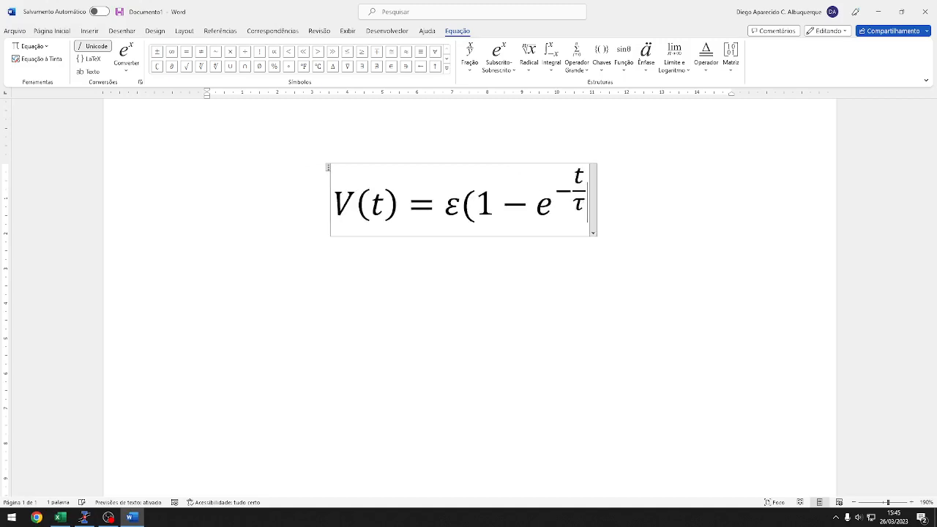
{"action": "type", "text": " )"}
Add a space between the minus sign and the fraction t/τ in the exponent, and leave the equation.
{"action": "key", "text": "Left"}
{"action": "key", "text": "Left"}
{"action": "key", "text": "Left"}
{"action": "key", "text": "Left"}
{"action": "key", "text": "Left"}
{"action": "key", "text": "Left"}
{"action": "key", "text": "Left"}
{"action": "key", "text": "Left"}
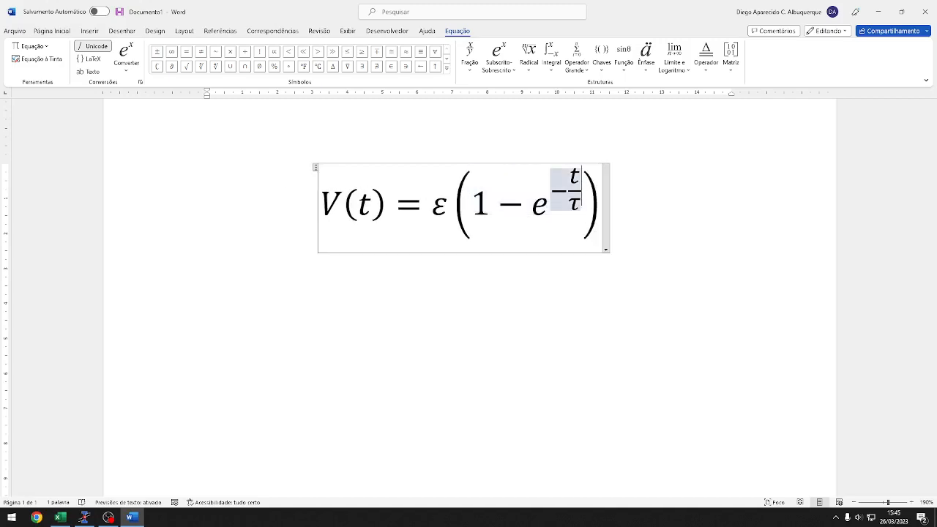
{"action": "key", "text": "Right"}
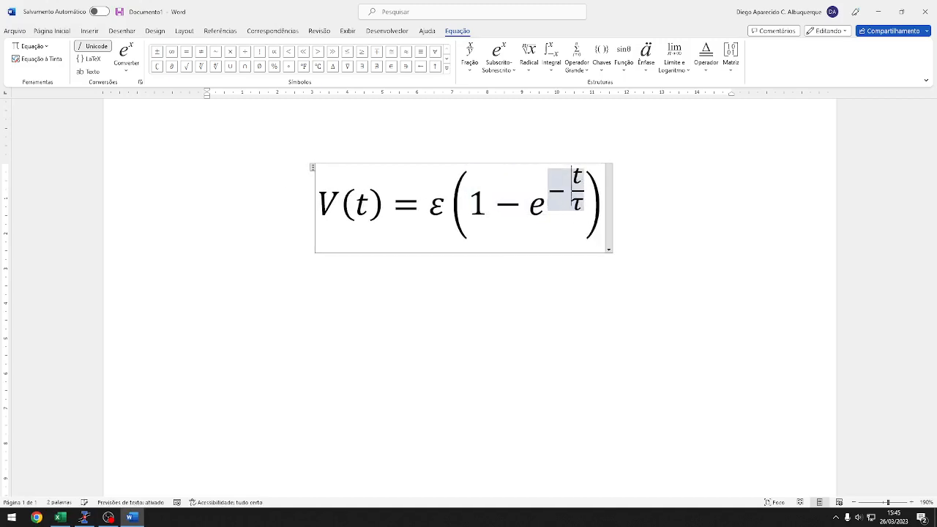
{"action": "left_click", "coordinate": [545, 297]}
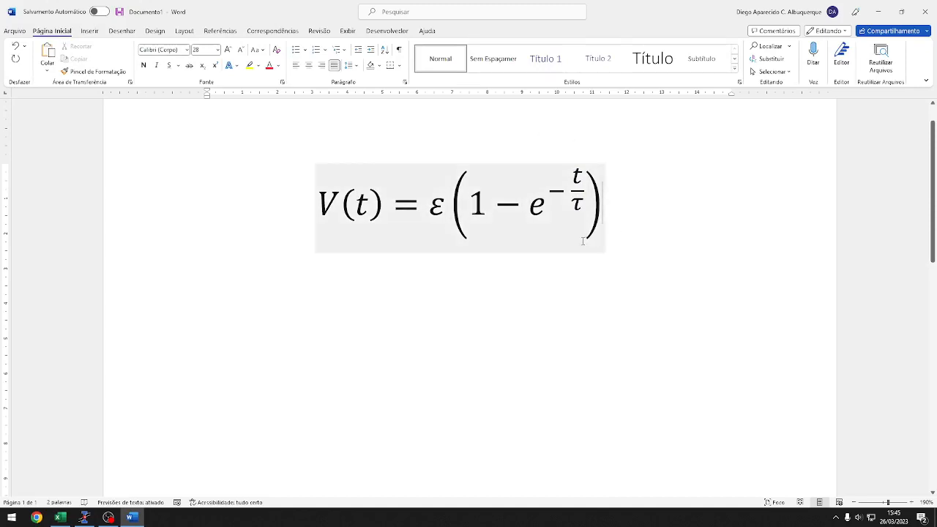
{"action": "left_click_drag", "start_coordinate": [319, 208], "coordinate": [614, 224]}
{"action": "left_click", "coordinate": [594, 328]}
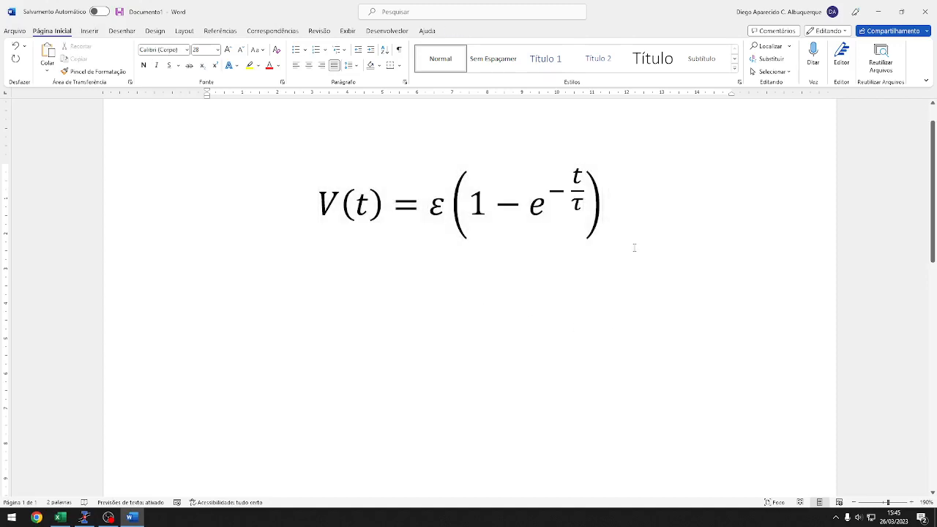
{"action": "key", "text": "alt+equal"}
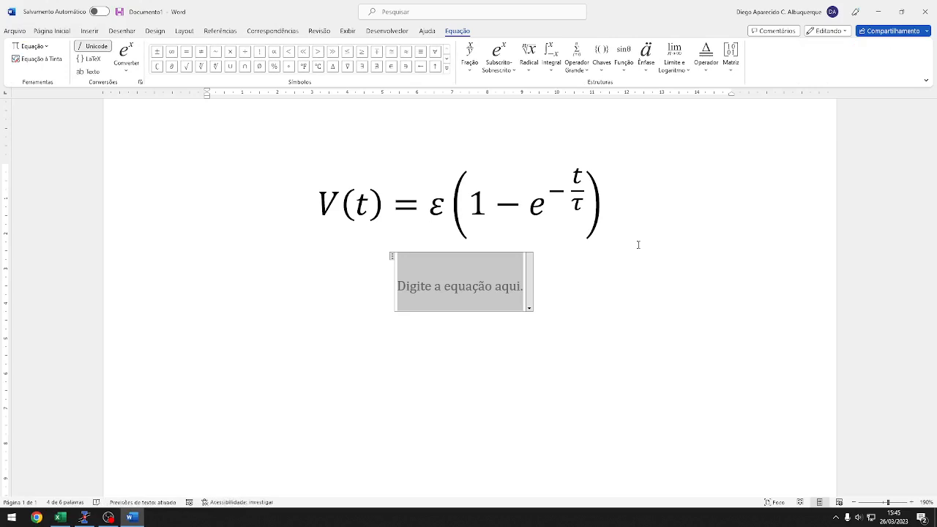
{"action": "key", "text": "ctrl+z"}
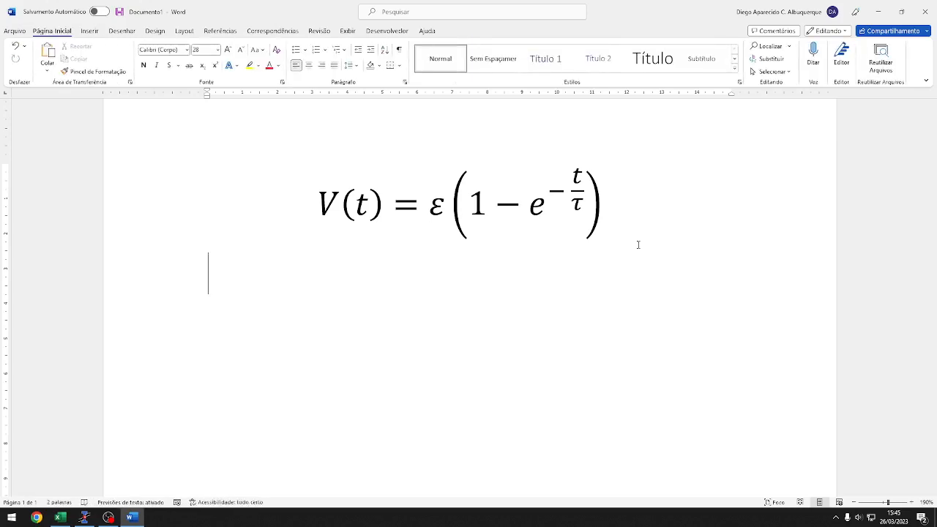
{"action": "type", "text": "y"}
{"action": "type", "text": ")"}
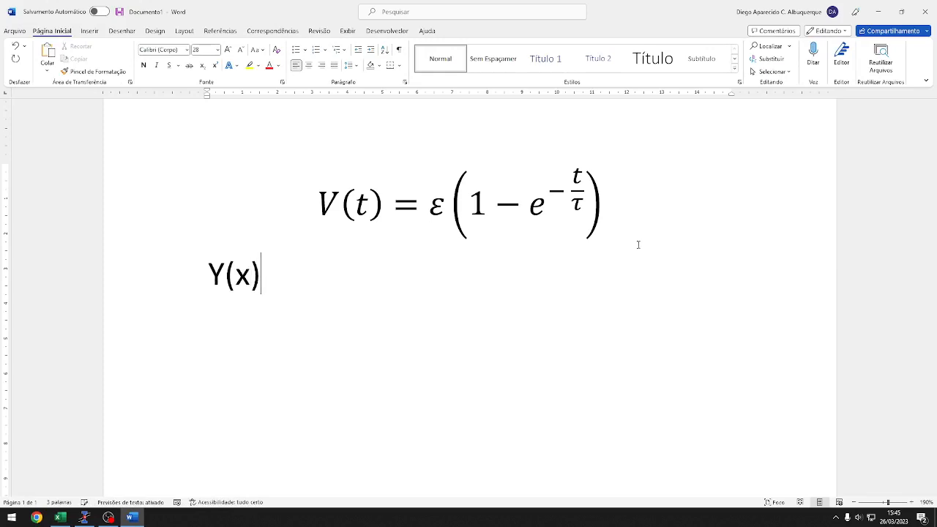
{"action": "key", "text": "BackSpace"}
{"action": "key", "text": "BackSpace"}
{"action": "key", "text": "BackSpace"}
{"action": "key", "text": "BackSpace"}
Write the fit model y = a*(1-exp(-x/b)) as plain text on the line below the equation.
{"action": "type", "text": "y(x)"}
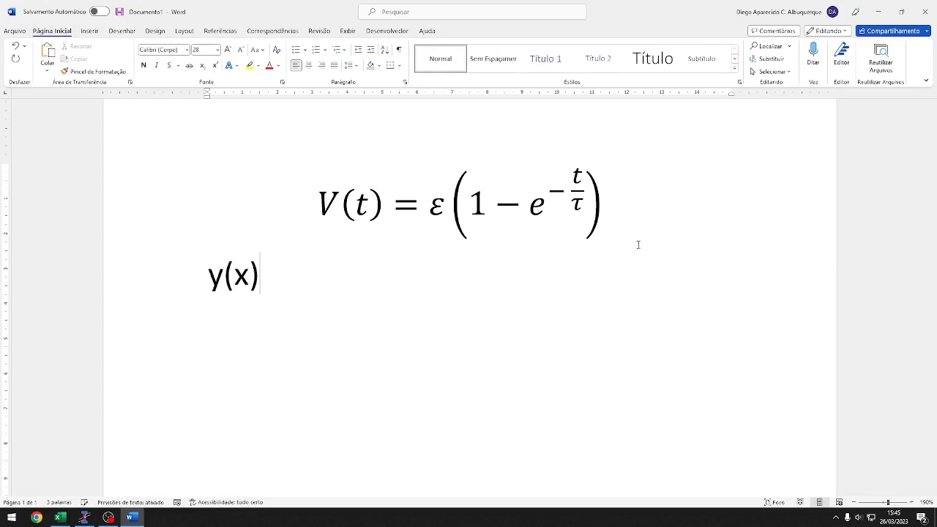
{"action": "key", "text": "BackSpace"}
{"action": "key", "text": "BackSpace"}
{"action": "key", "text": "BackSpace"}
{"action": "type", "text": "= "}
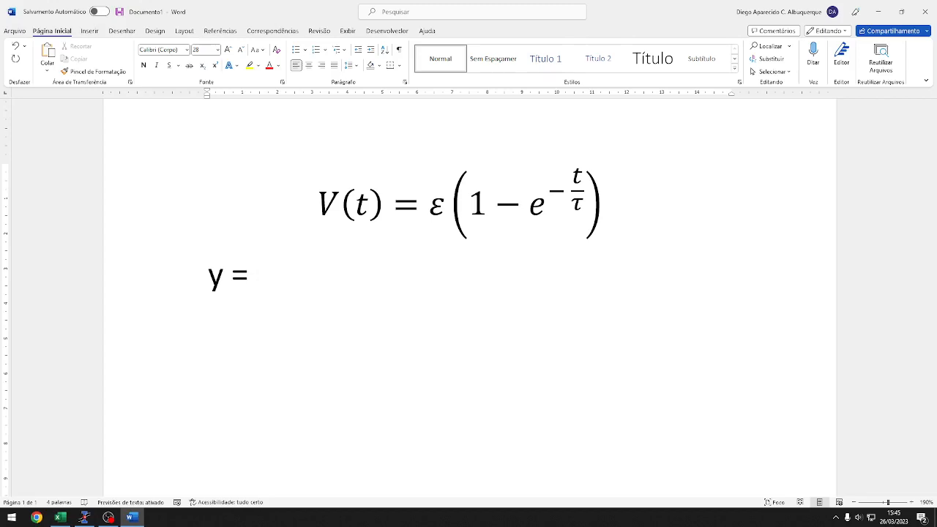
{"action": "type", "text": "a*(1"}
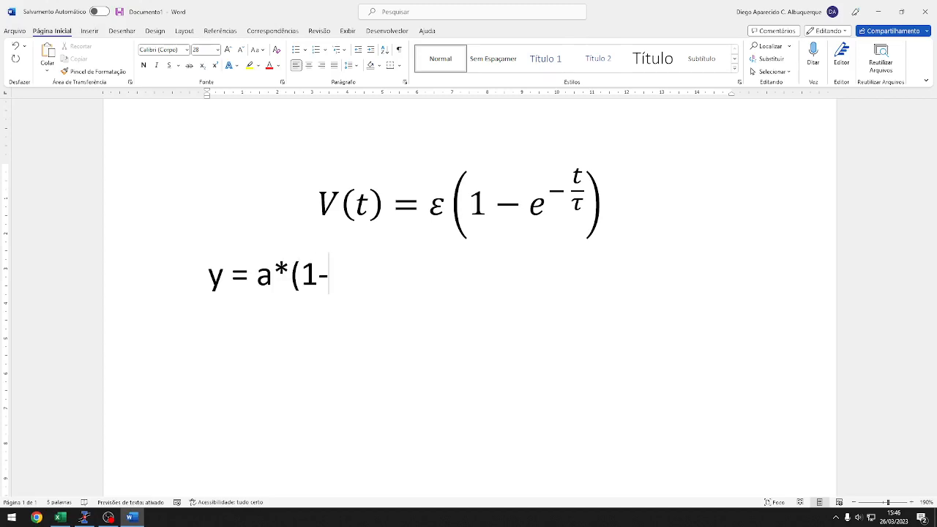
{"action": "type", "text": "-exp"}
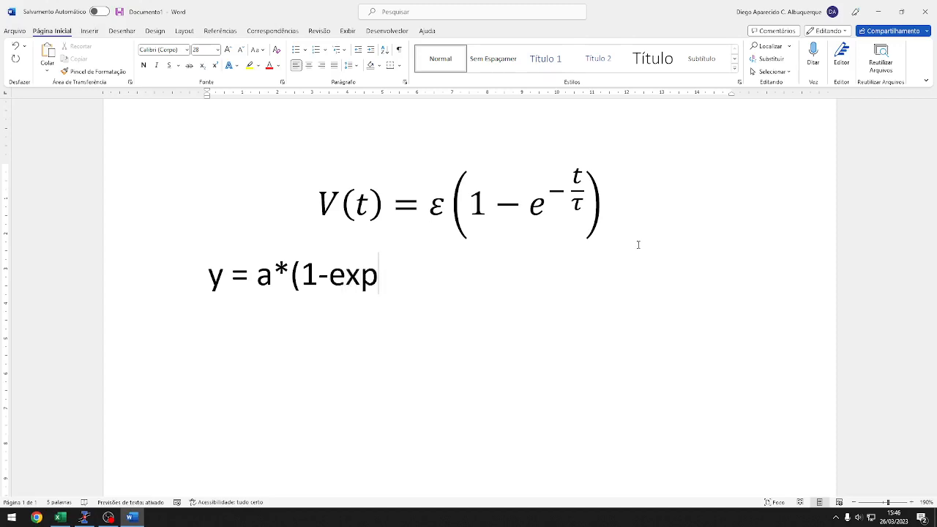
{"action": "type", "text": "(-x//"}
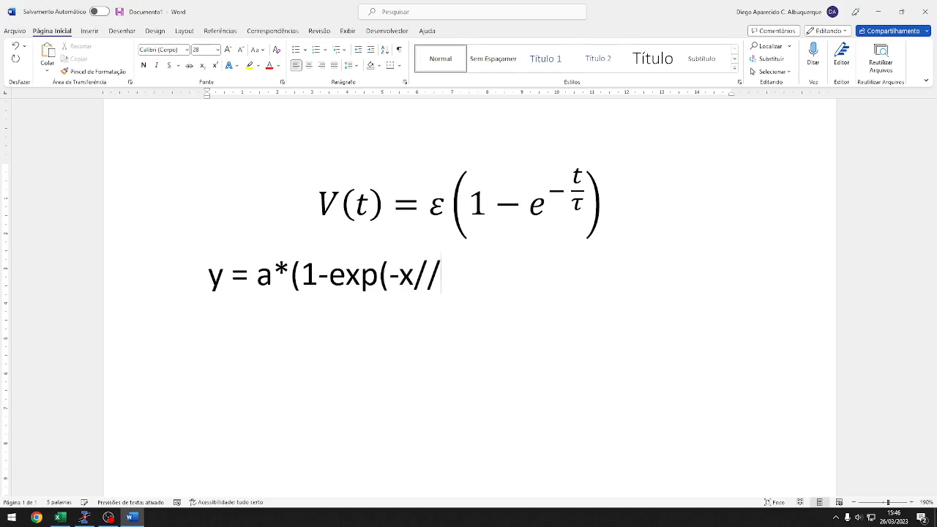
{"action": "key", "text": "BackSpace"}
{"action": "type", "text": "b)"}
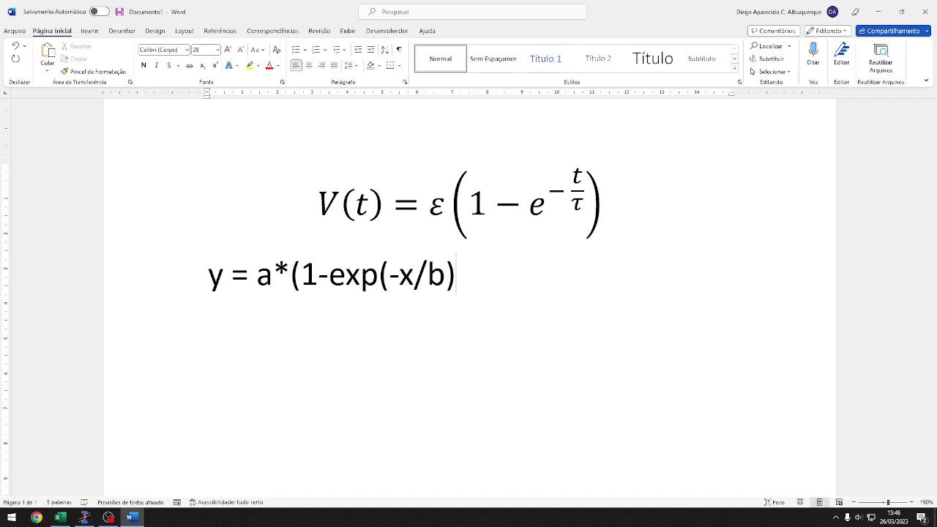
{"action": "type", "text": ")"}
Copy the whole plain-text formula line, switch to SciDAVis, and paste it as the function expression in the Fit Wizard for Graph2.
{"action": "key", "text": "shift+Home"}
{"action": "key", "text": "ctrl+c"}
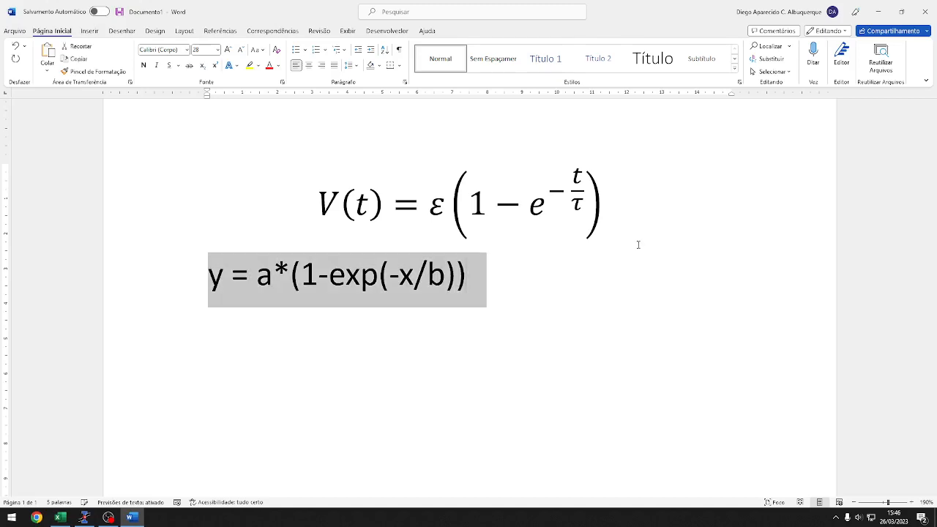
{"action": "left_click", "coordinate": [673, 292]}
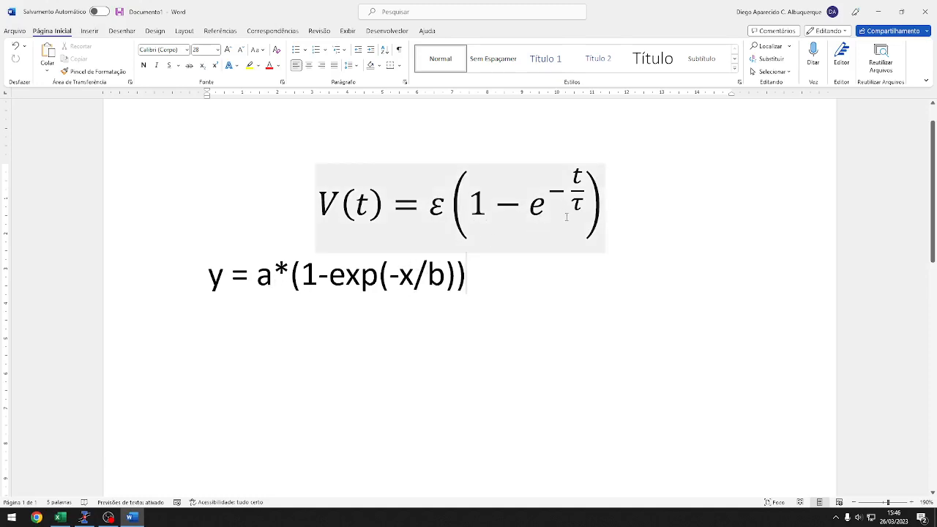
{"action": "key", "text": "alt+Tab"}
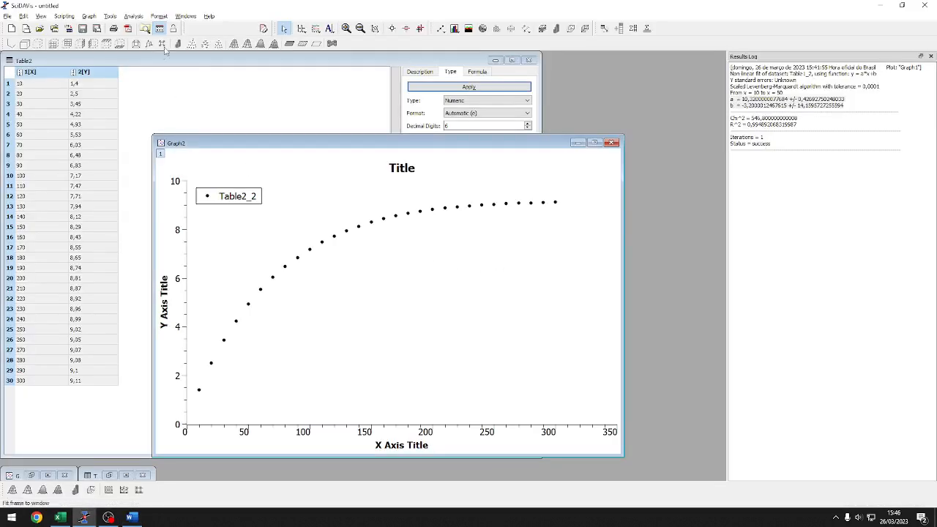
{"action": "left_click", "coordinate": [133, 16]}
{"action": "left_click", "coordinate": [157, 132]}
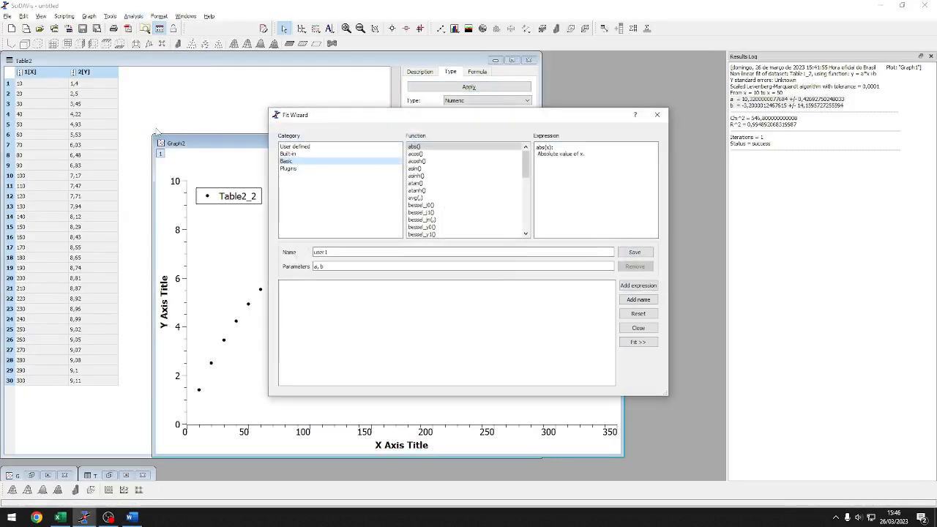
{"action": "left_click", "coordinate": [309, 308]}
{"action": "key", "text": "ctrl+v"}
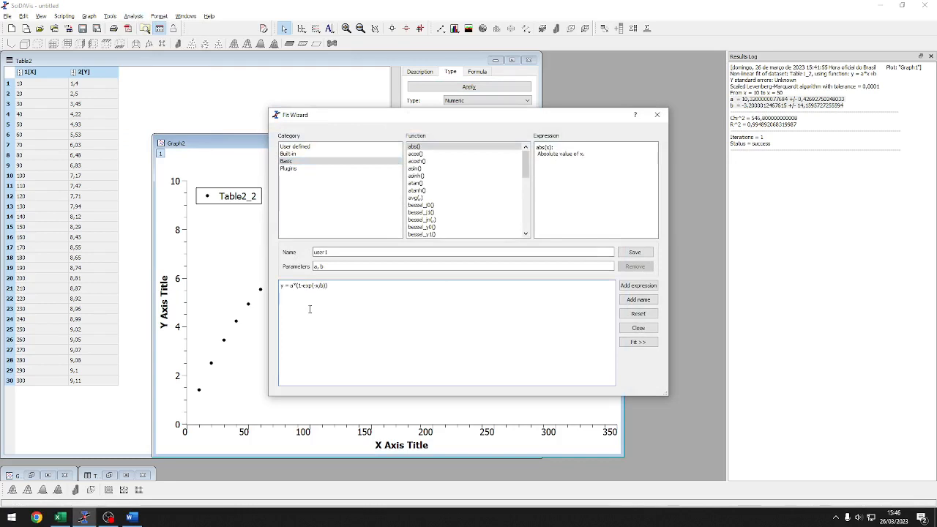
Fit the Table2_2 curve with the entered function using parameters a and b, and close the Fit Wizard.
{"action": "left_click", "coordinate": [637, 342]}
{"action": "left_click", "coordinate": [391, 380]}
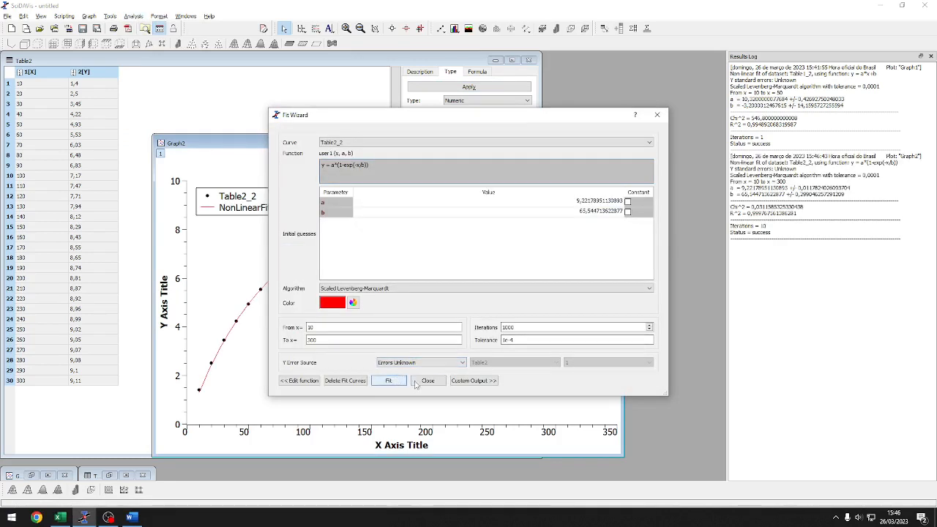
{"action": "left_click", "coordinate": [428, 381]}
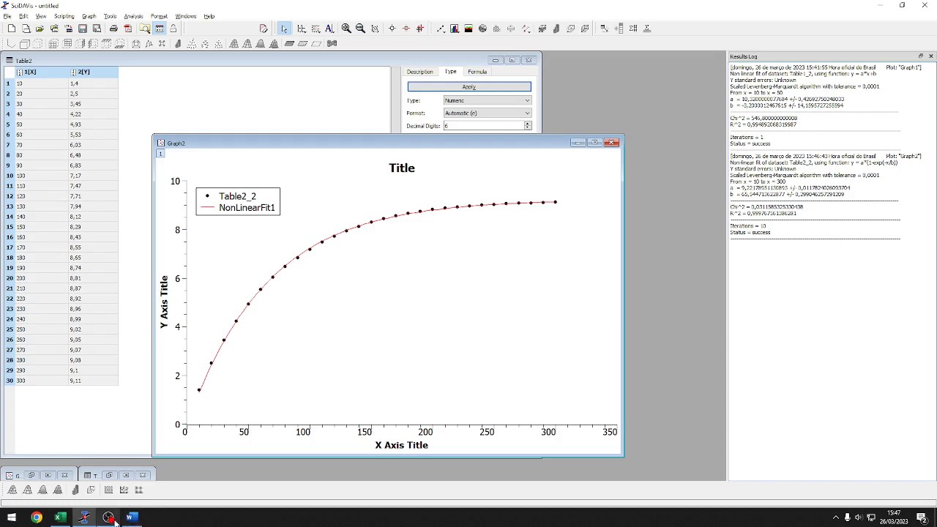
{"action": "mouse_move", "coordinate": [111, 518]}
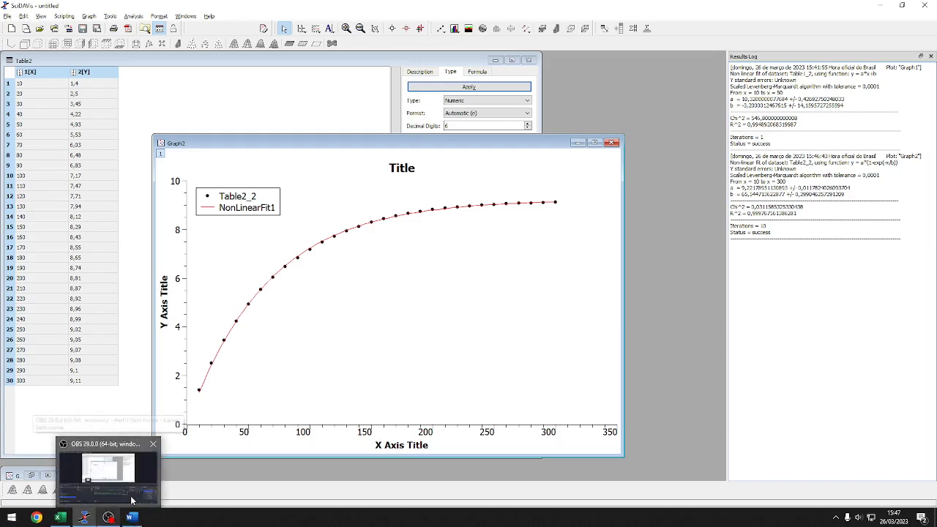